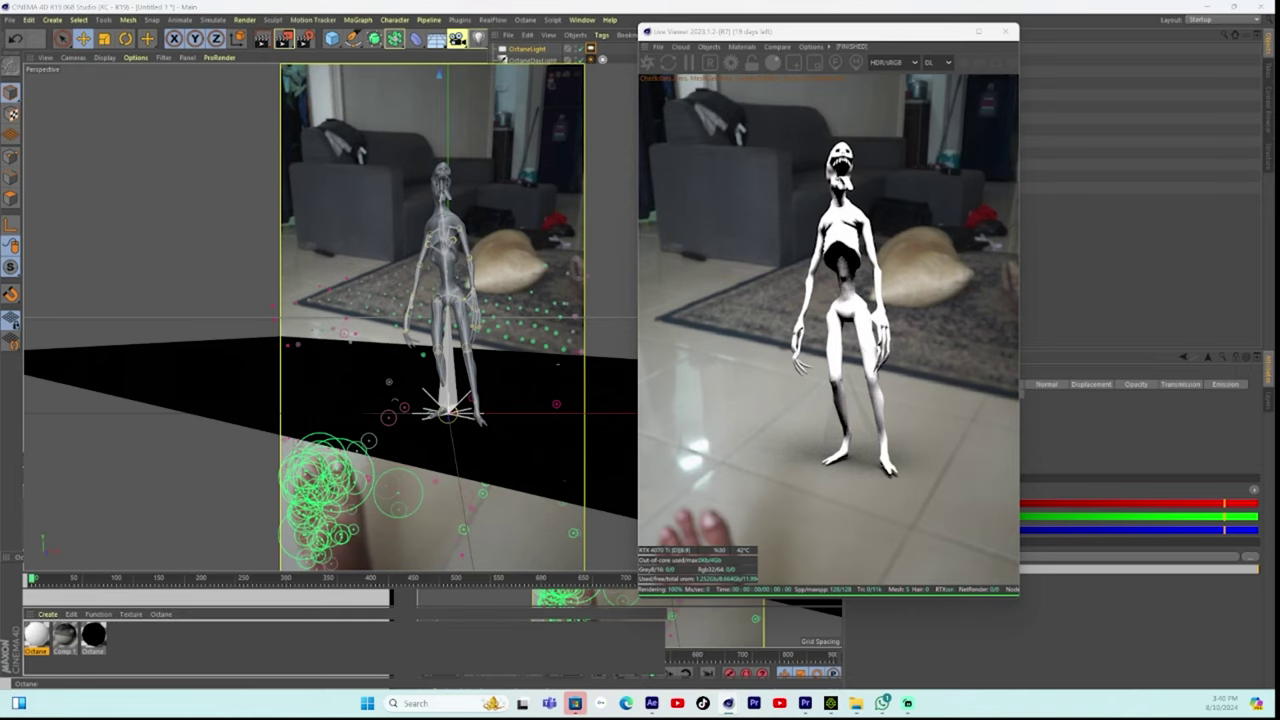
# - Make the creature's white Octane material Glossy and load rczrpxp0_4K_Albedo.jpg from the Creature_Skin folder as diffuse texture, without copying it to the project
pyautogui.doubleClick(36, 635)
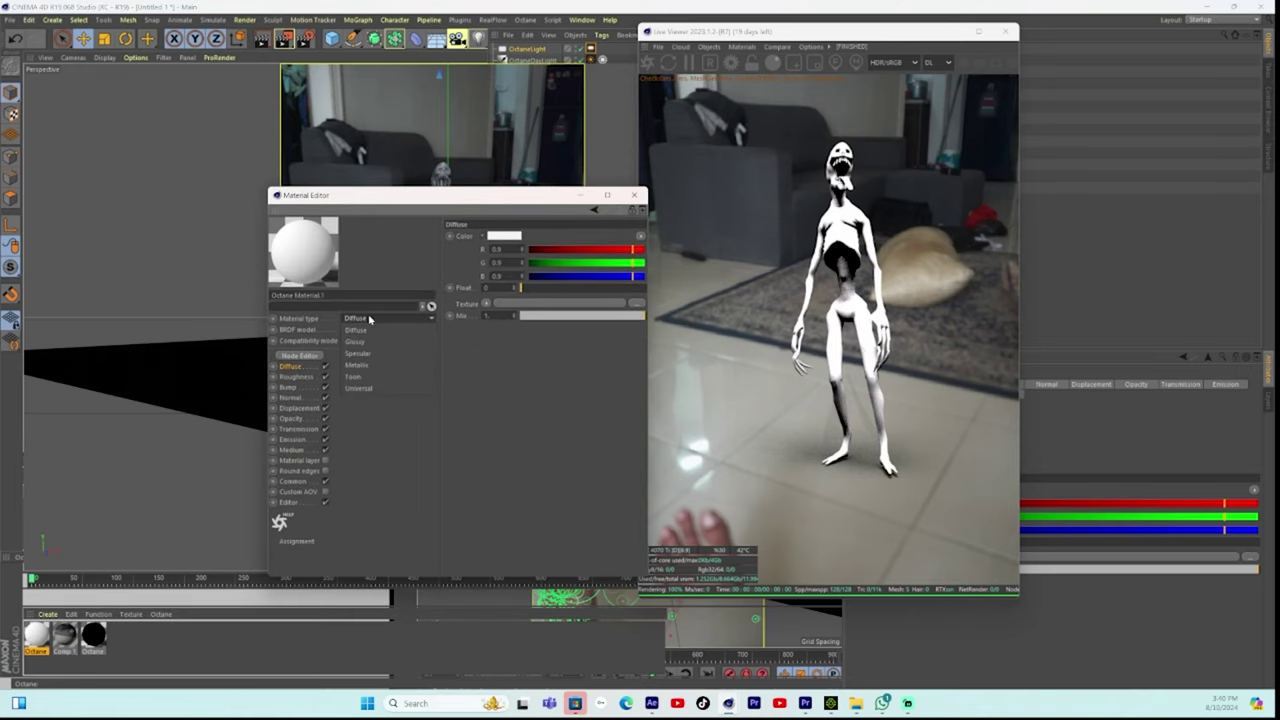
pyautogui.click(365, 346)
pyautogui.click(634, 304)
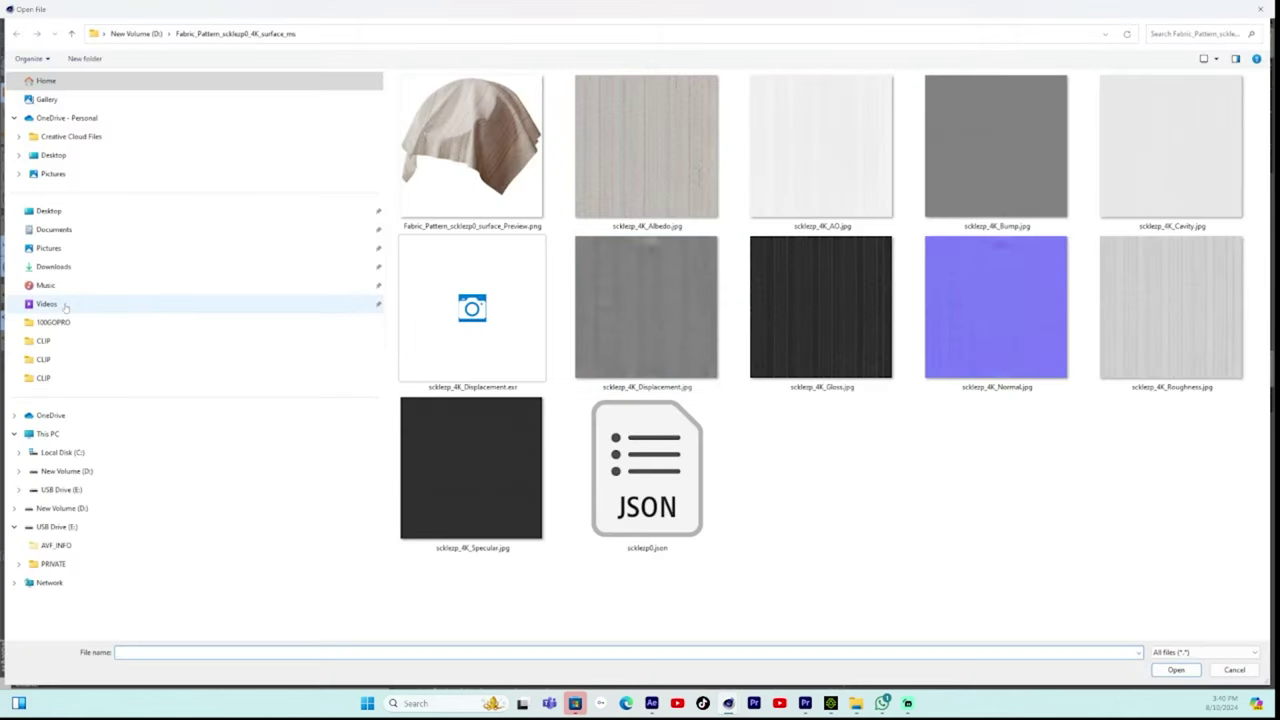
pyautogui.click(45, 285)
pyautogui.click(53, 266)
pyautogui.click(66, 470)
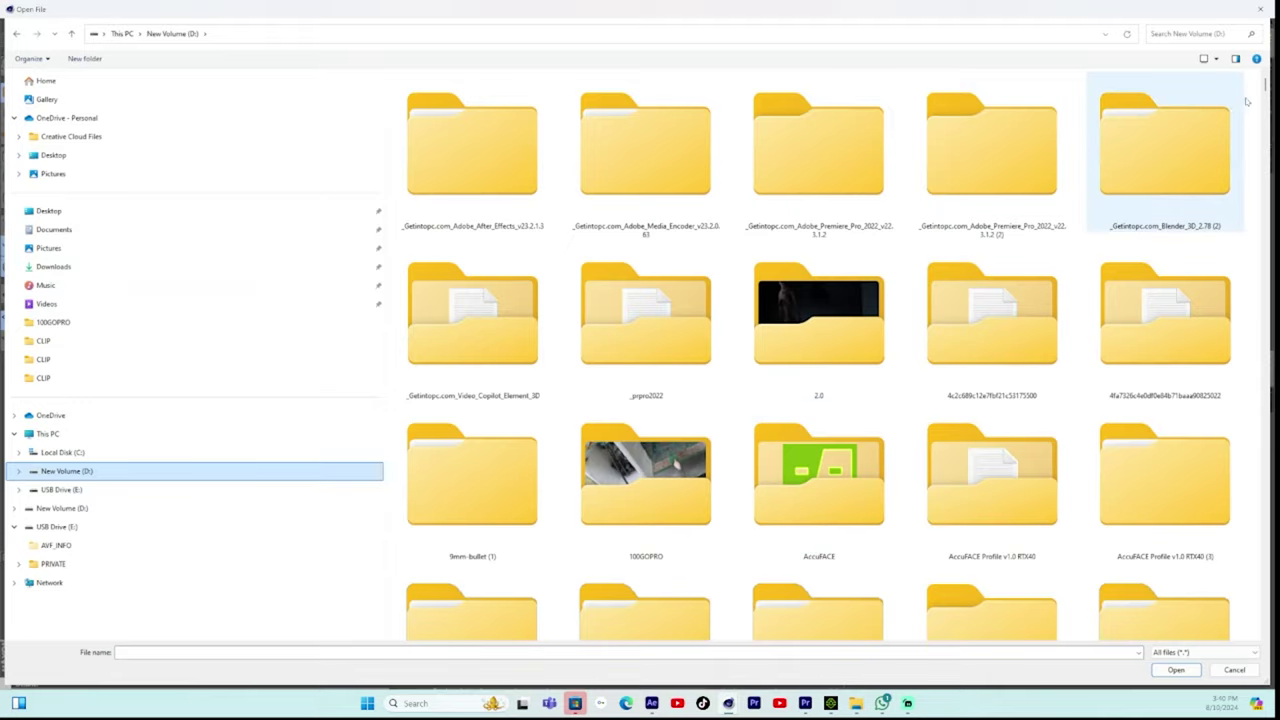
pyautogui.moveTo(1268, 88); pyautogui.dragTo(1218, 224)
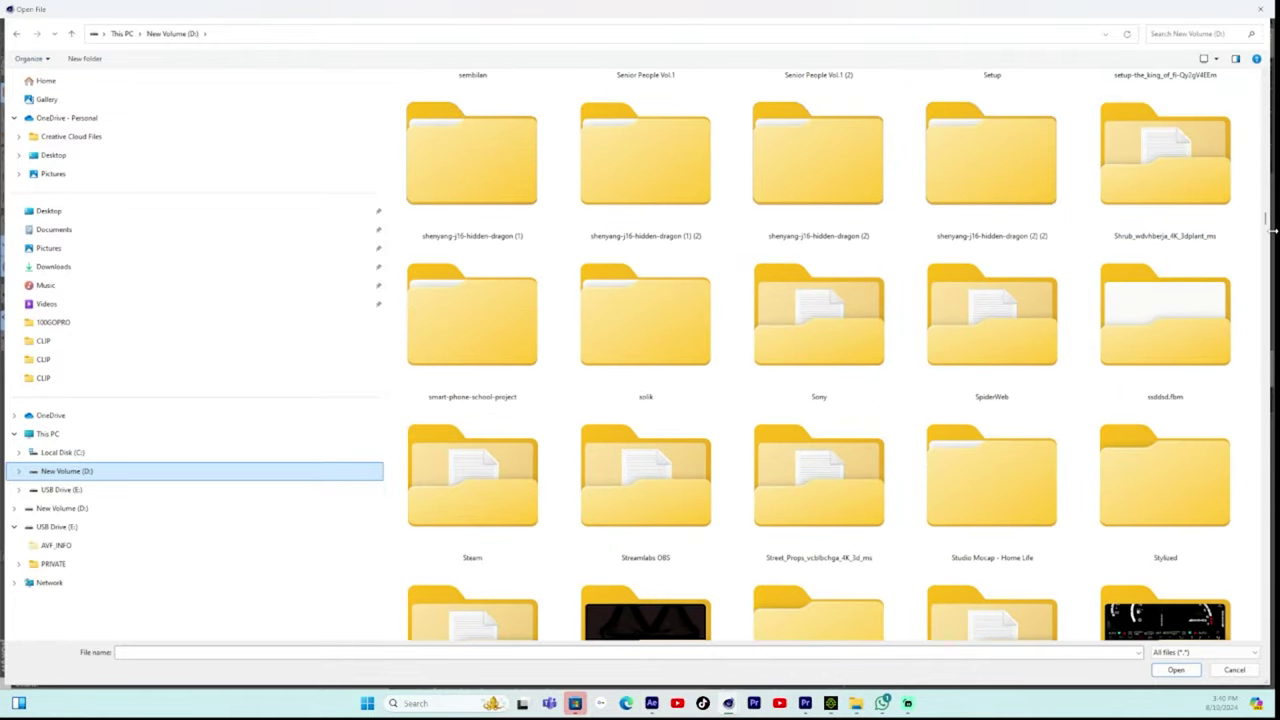
pyautogui.moveTo(1265, 218); pyautogui.dragTo(1265, 255)
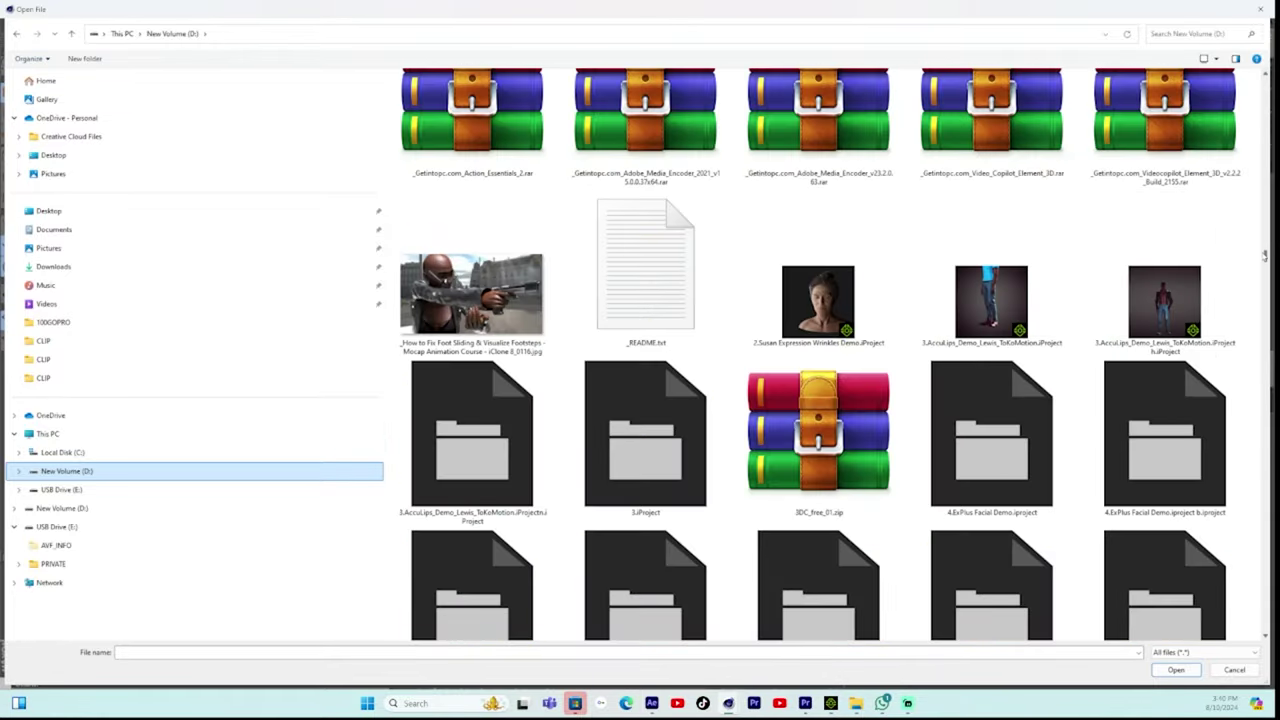
pyautogui.moveTo(1265, 255); pyautogui.dragTo(1266, 118)
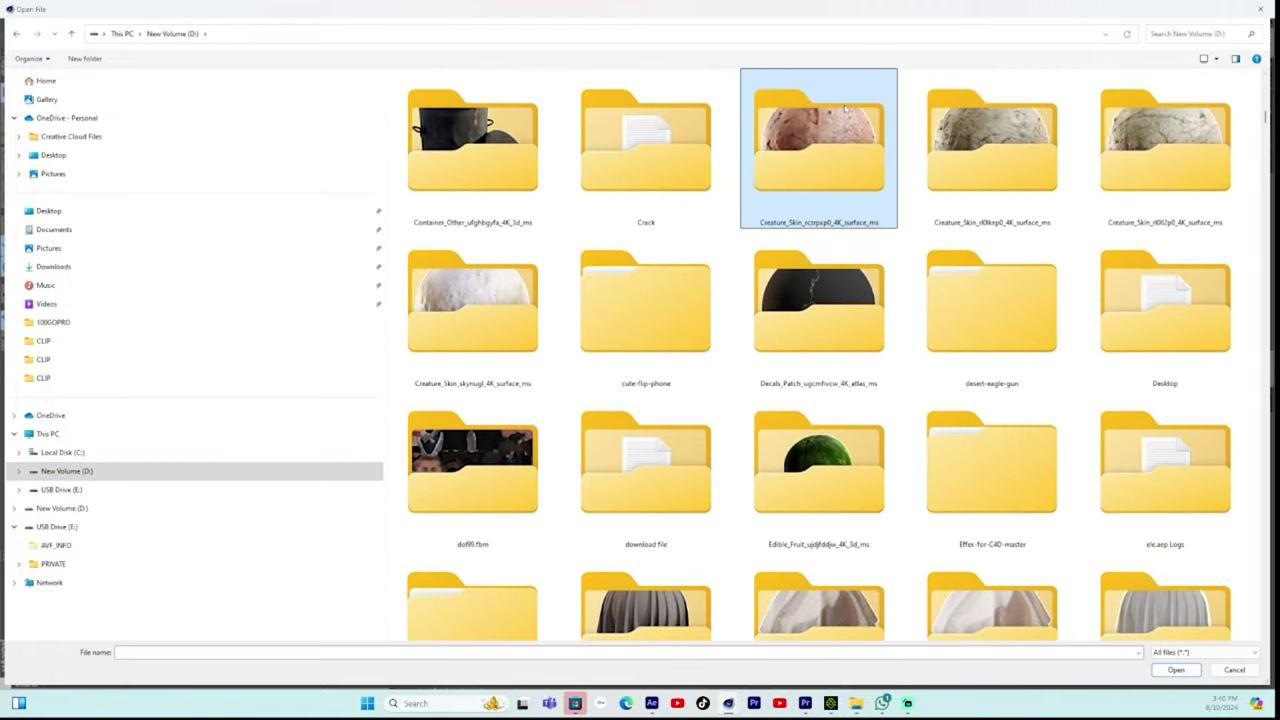
pyautogui.doubleClick(819, 110)
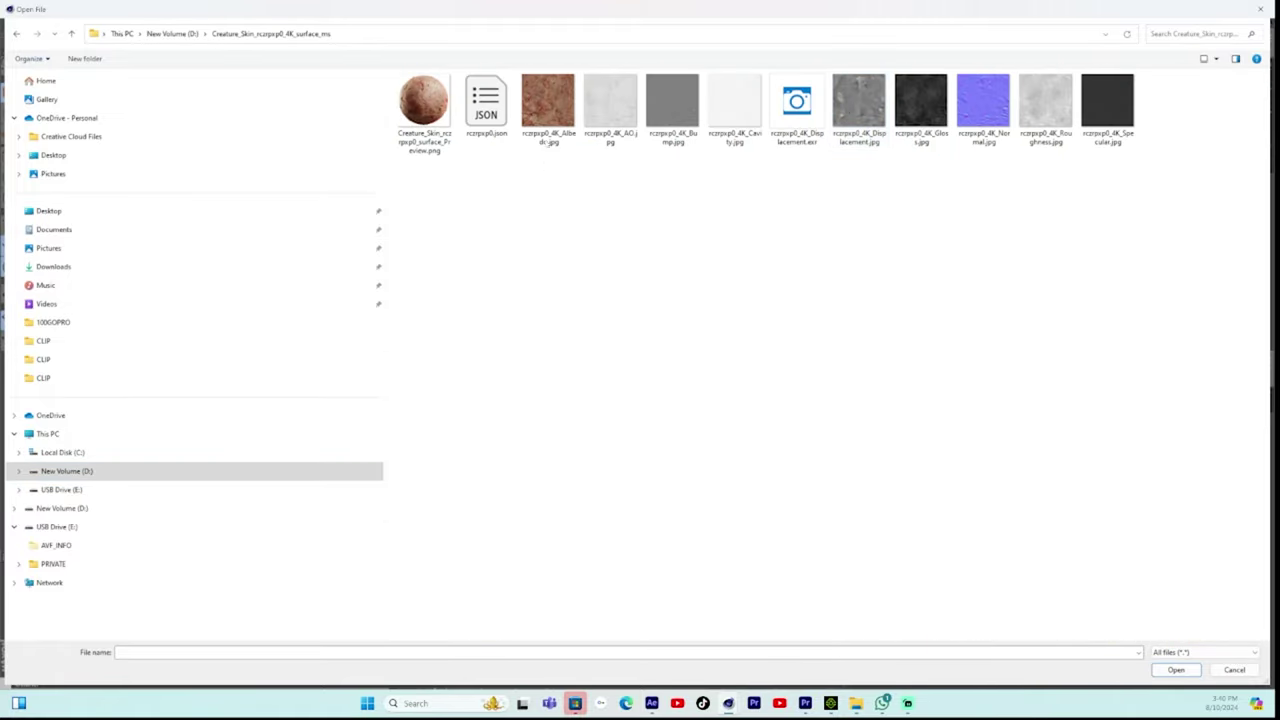
pyautogui.click(547, 141)
pyautogui.click(1175, 669)
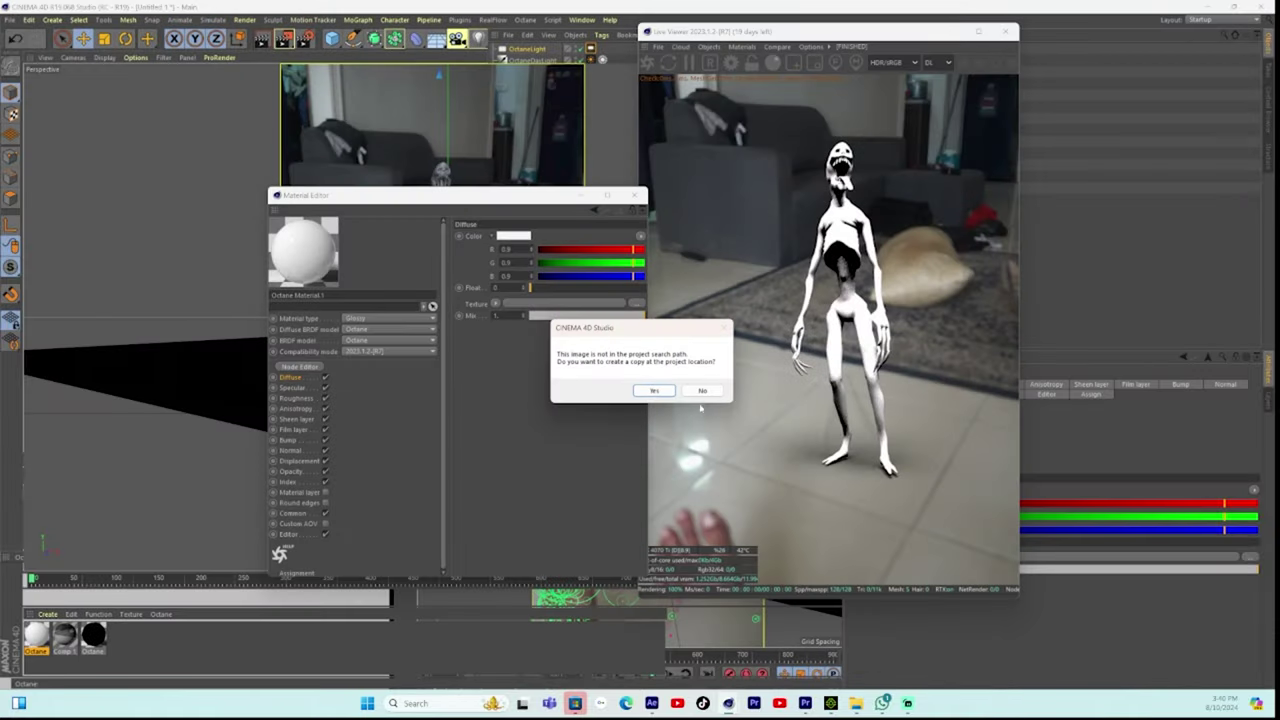
pyautogui.click(702, 391)
# - Load rczrpxp0_4K_Normal.jpg as the skin material's normal texture without copying it to the project, and close the Material Editor
pyautogui.click(290, 450)
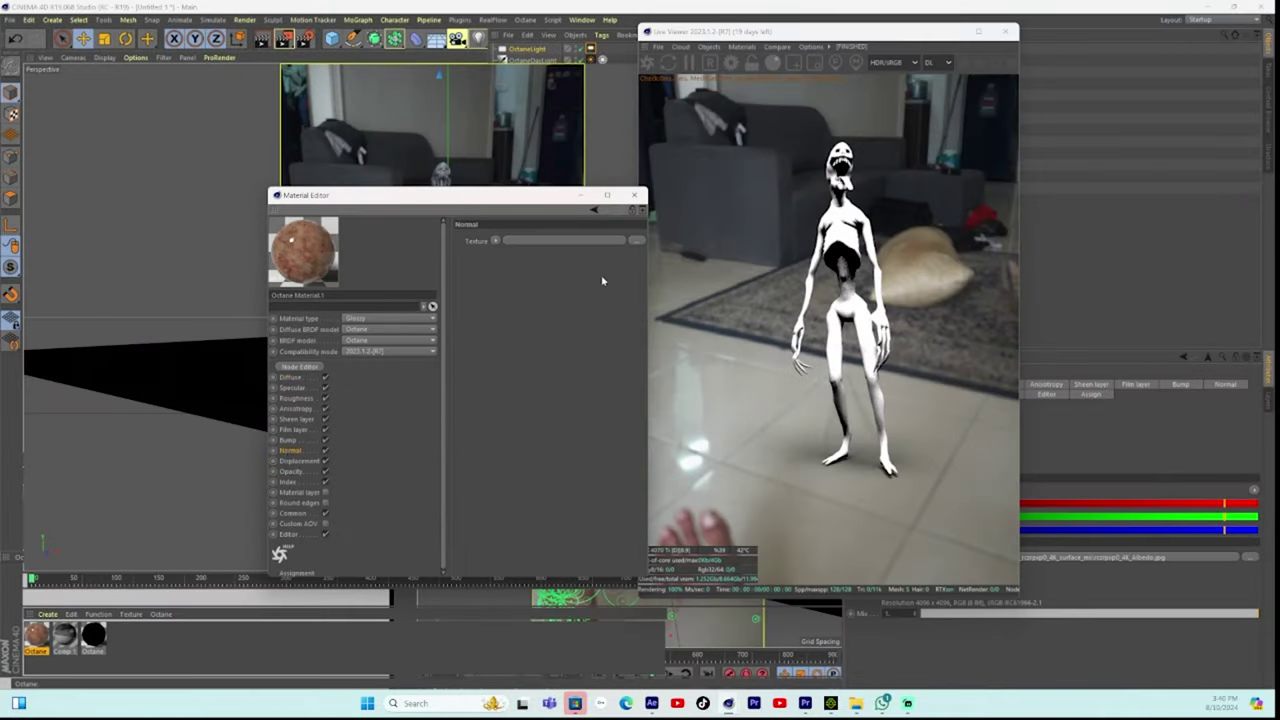
pyautogui.click(632, 245)
pyautogui.click(983, 105)
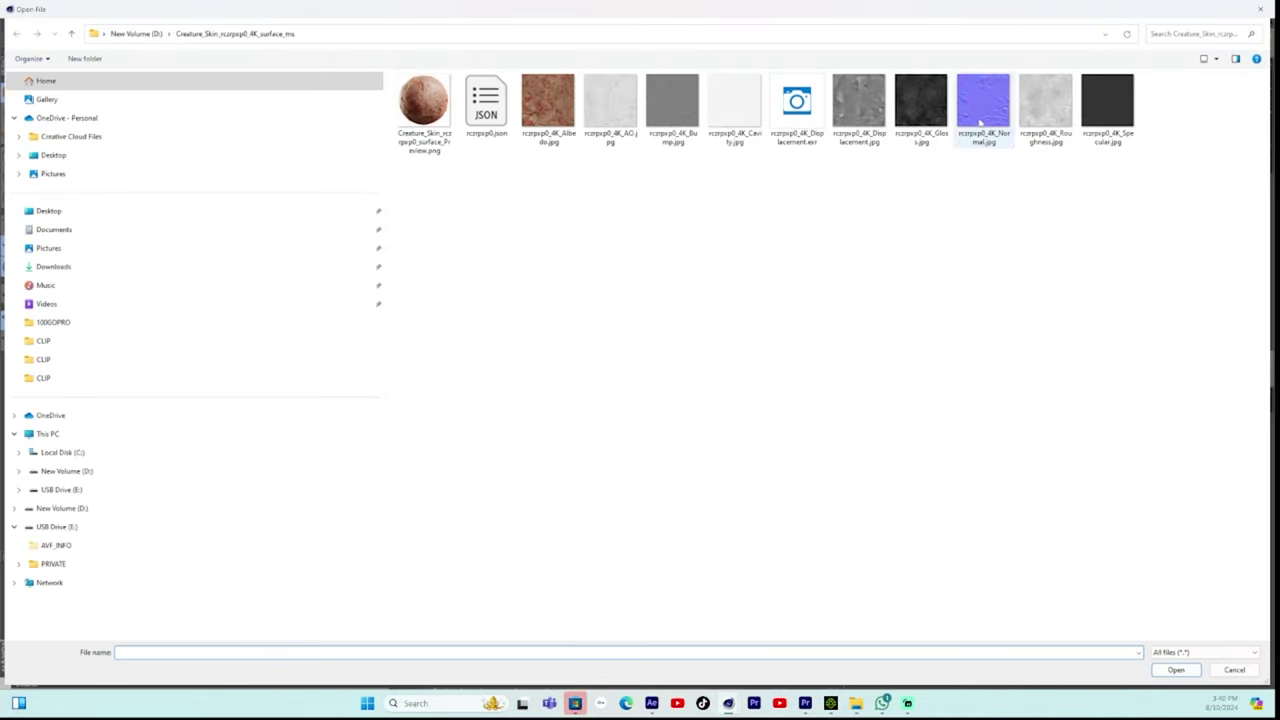
pyautogui.click(1176, 669)
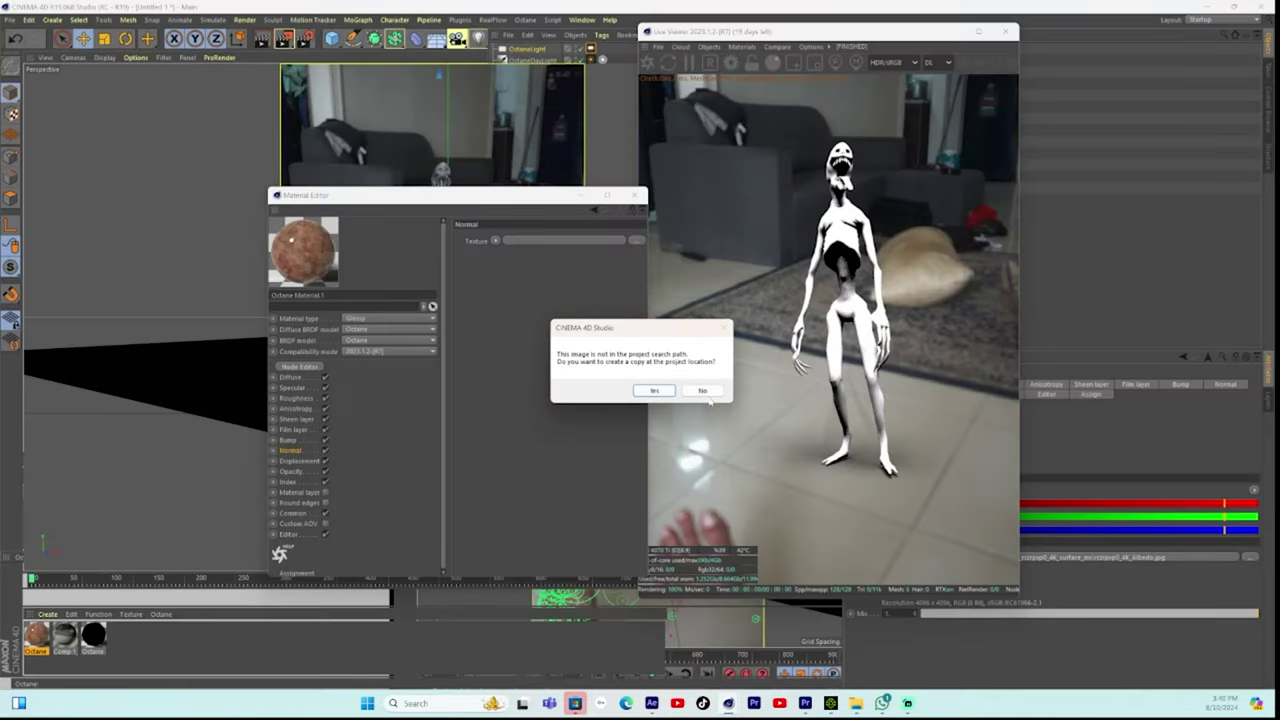
pyautogui.click(702, 391)
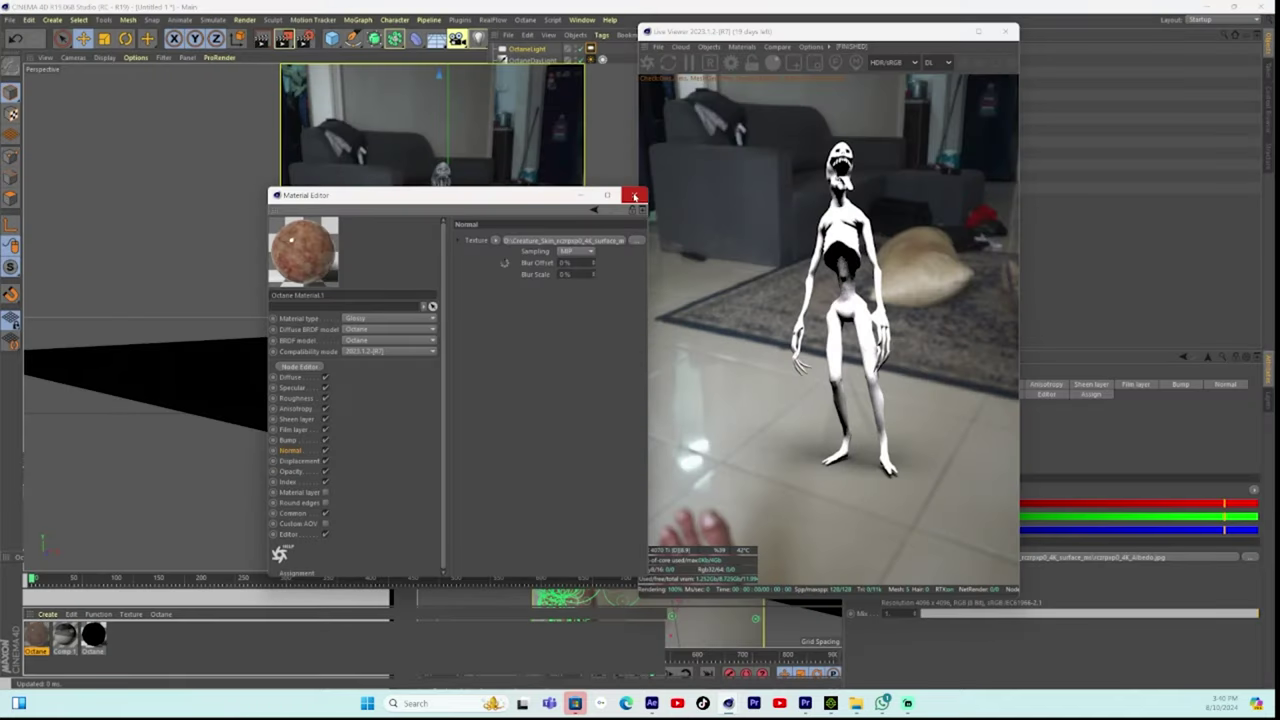
pyautogui.click(636, 195)
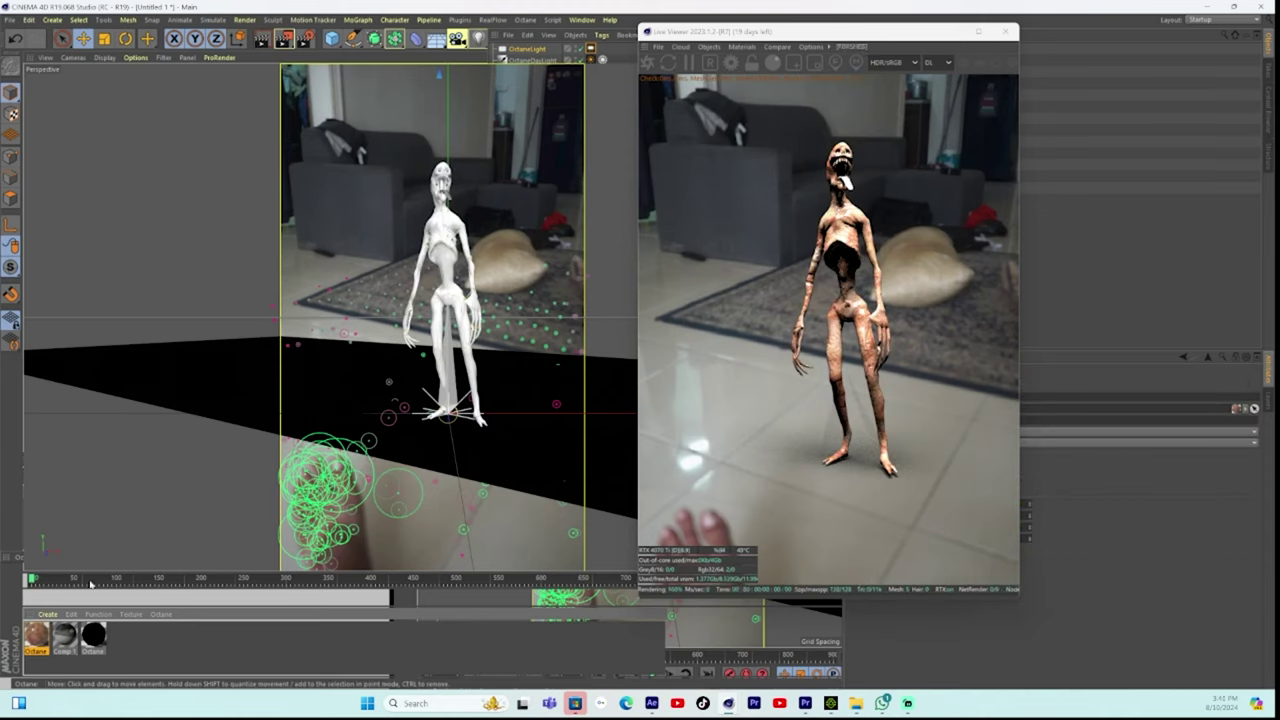
# - Create a new Octane Material from the C4DOctane shaders
pyautogui.click(47, 614)
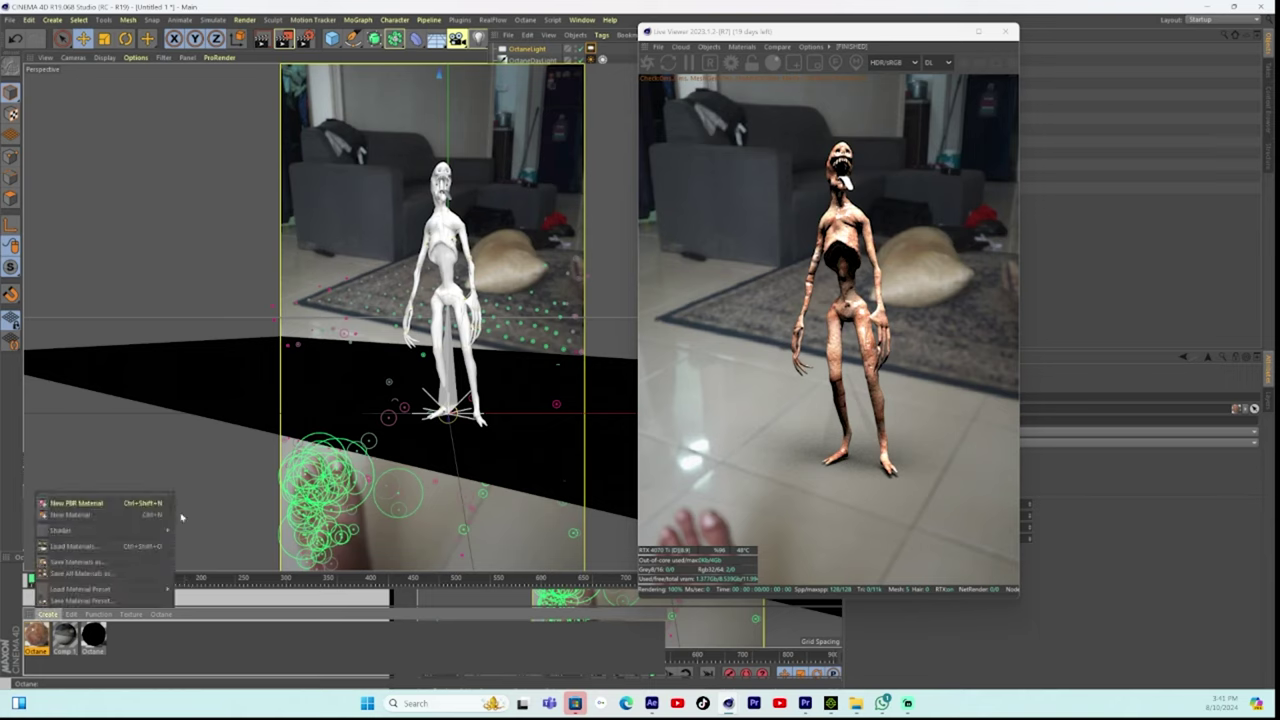
pyautogui.click(118, 537)
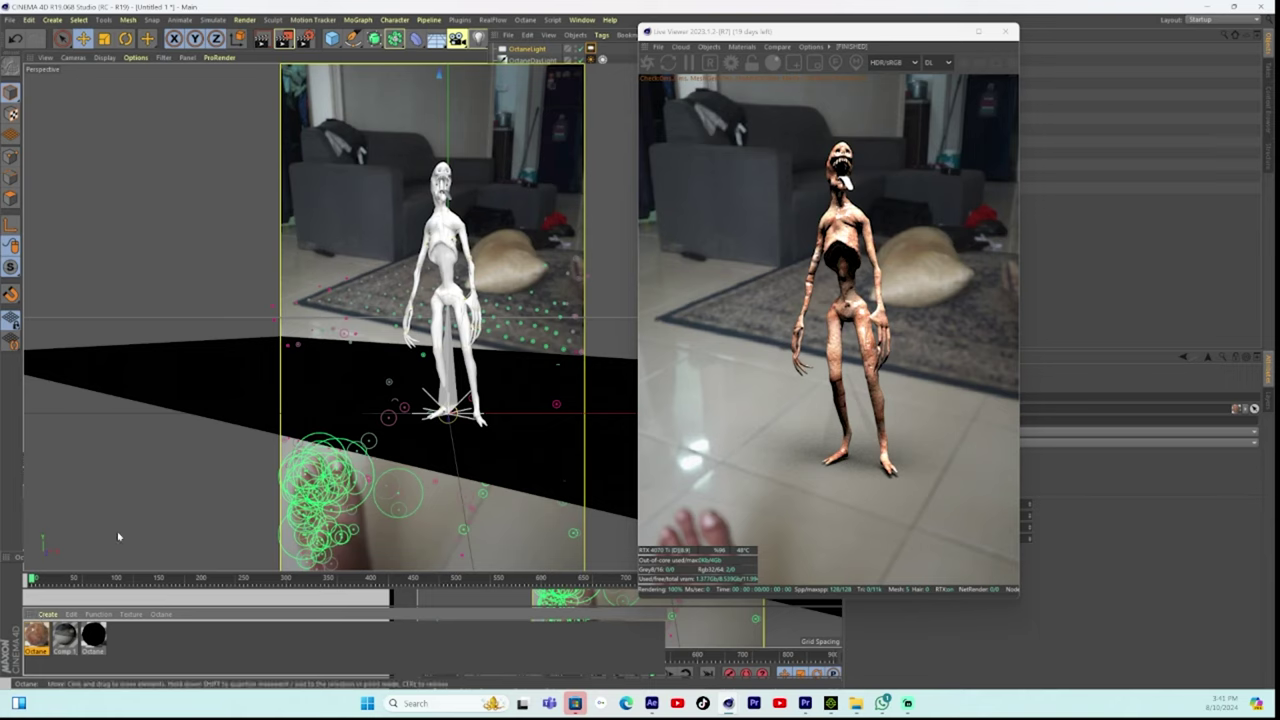
pyautogui.click(47, 614)
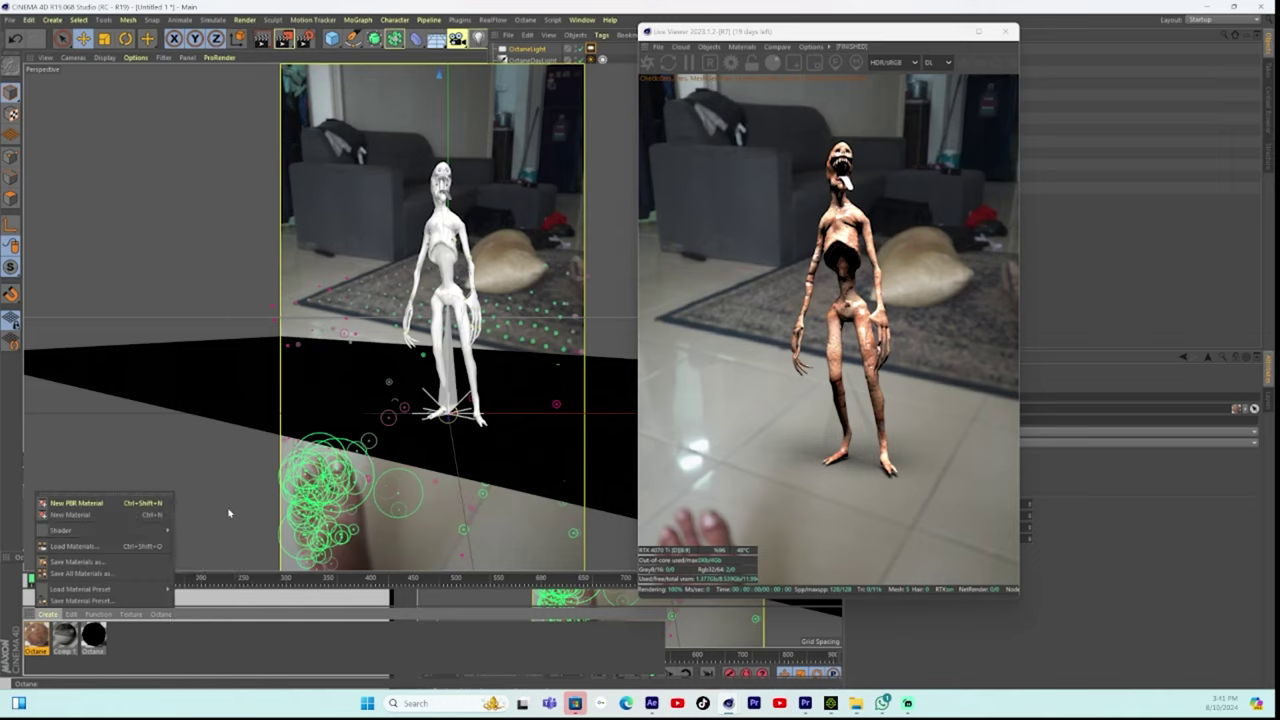
pyautogui.moveTo(107, 538)
pyautogui.moveTo(220, 507)
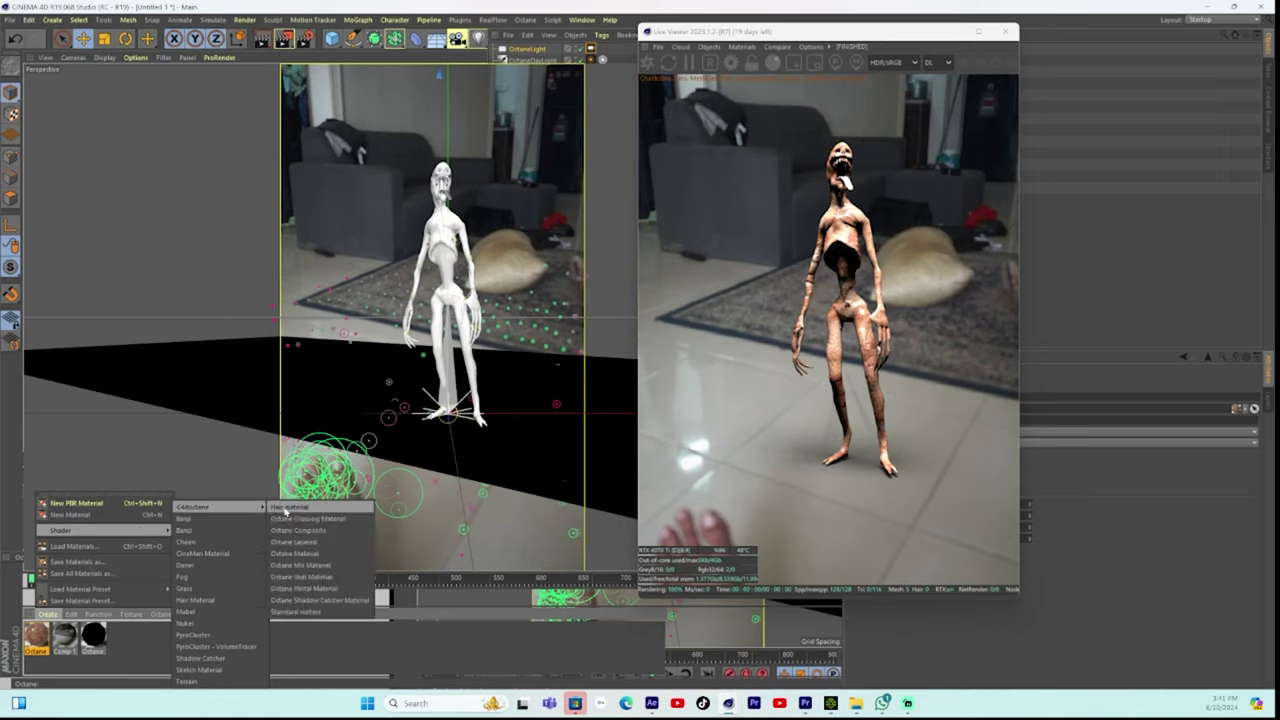
pyautogui.click(294, 553)
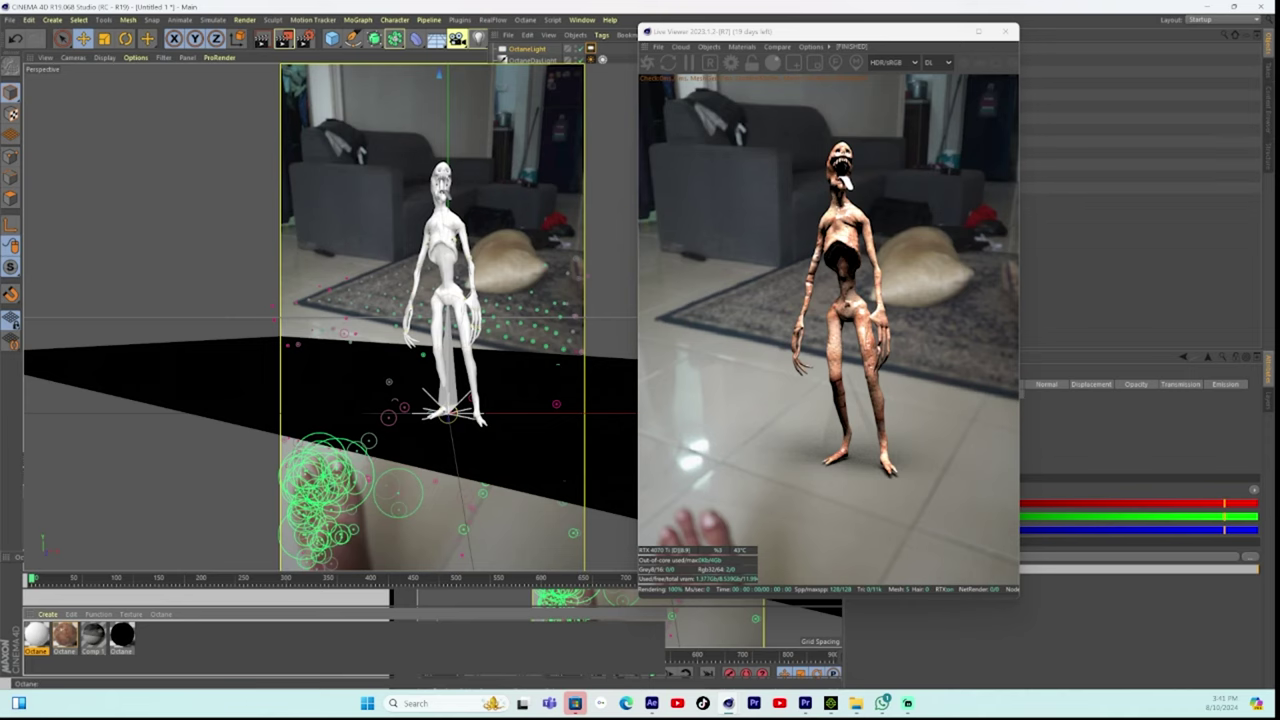
# - Load creature_Base_color.png from the Desktop's monster textures folder as the new material's diffuse texture
pyautogui.doubleClick(36, 636)
pyautogui.moveTo(203, 290); pyautogui.dragTo(431, 155)
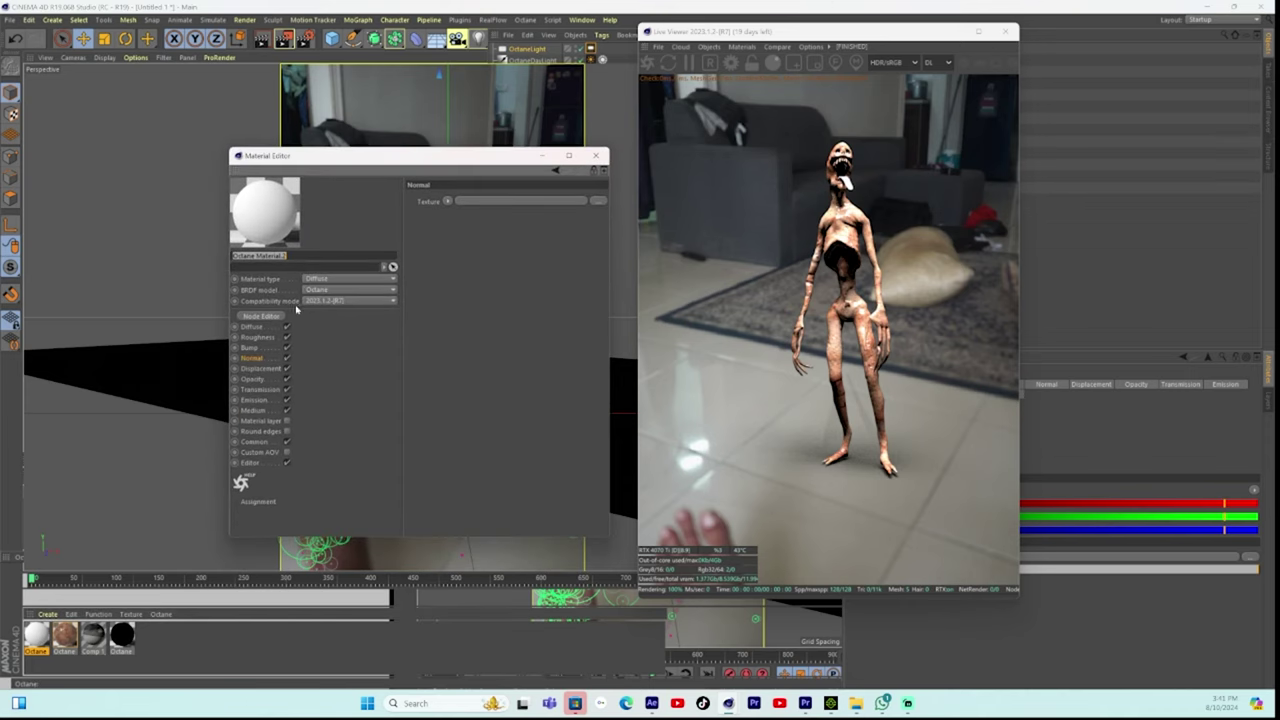
pyautogui.click(250, 327)
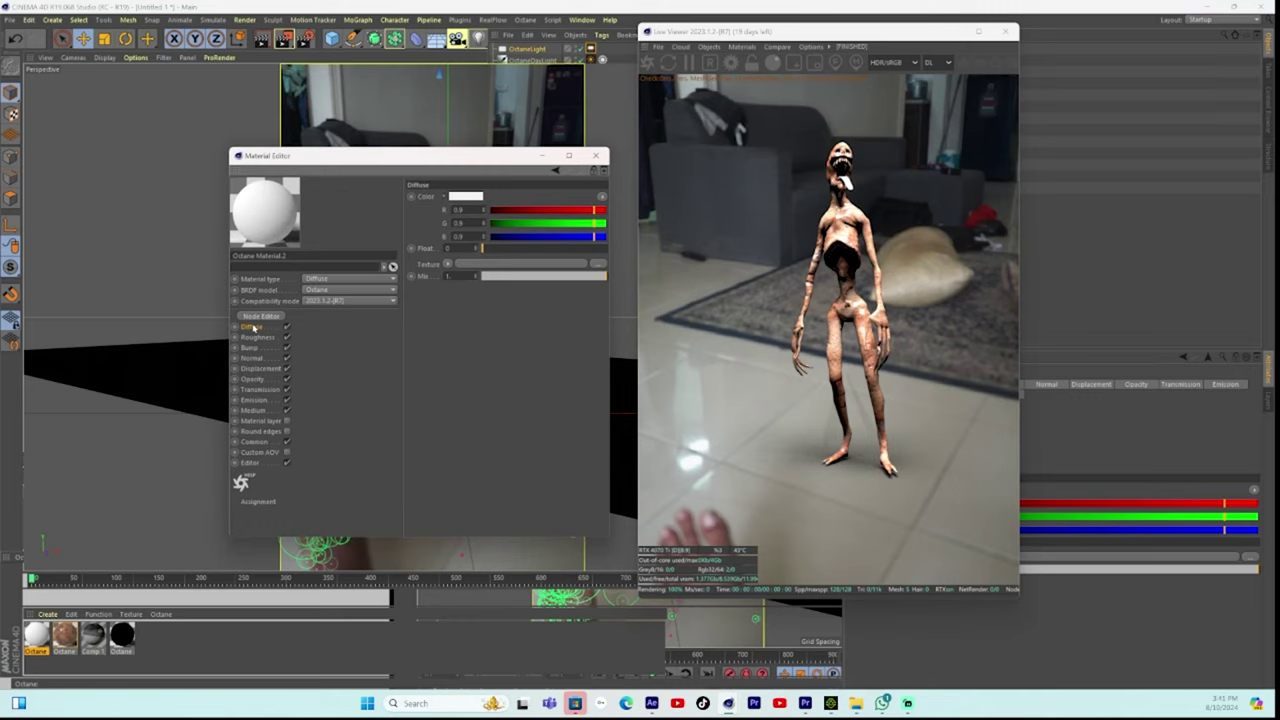
pyautogui.click(597, 265)
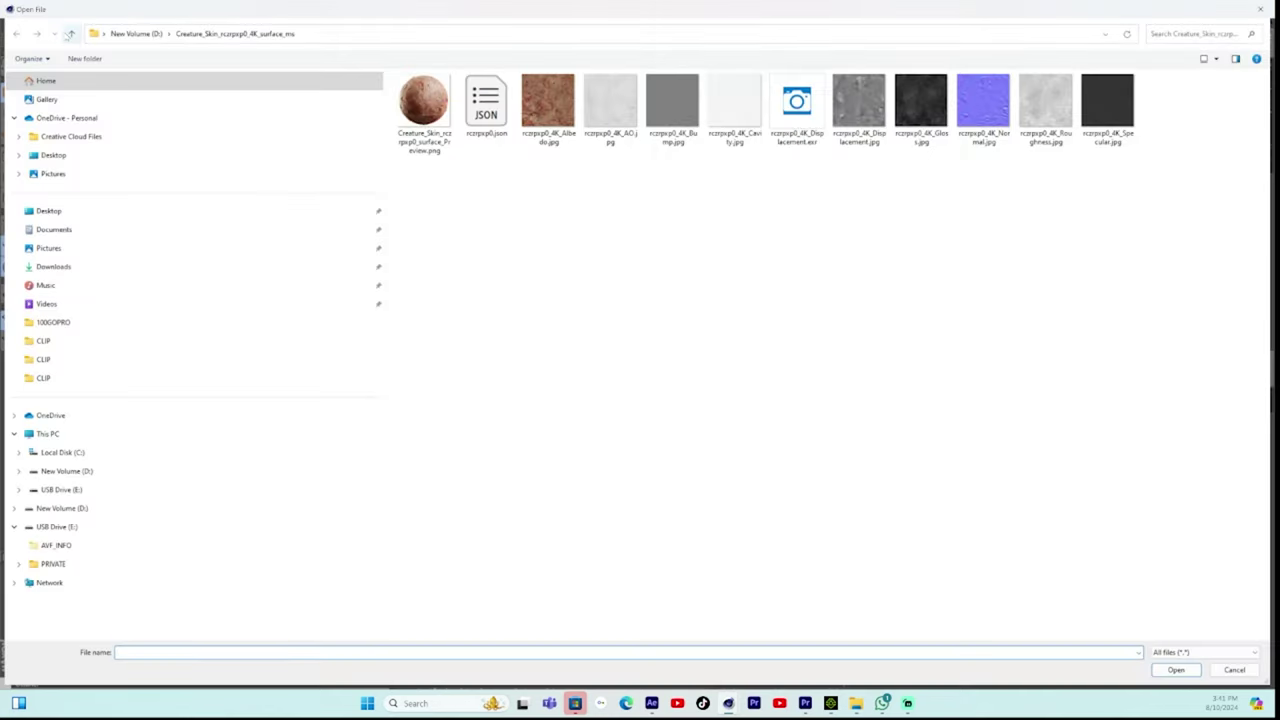
pyautogui.click(71, 33)
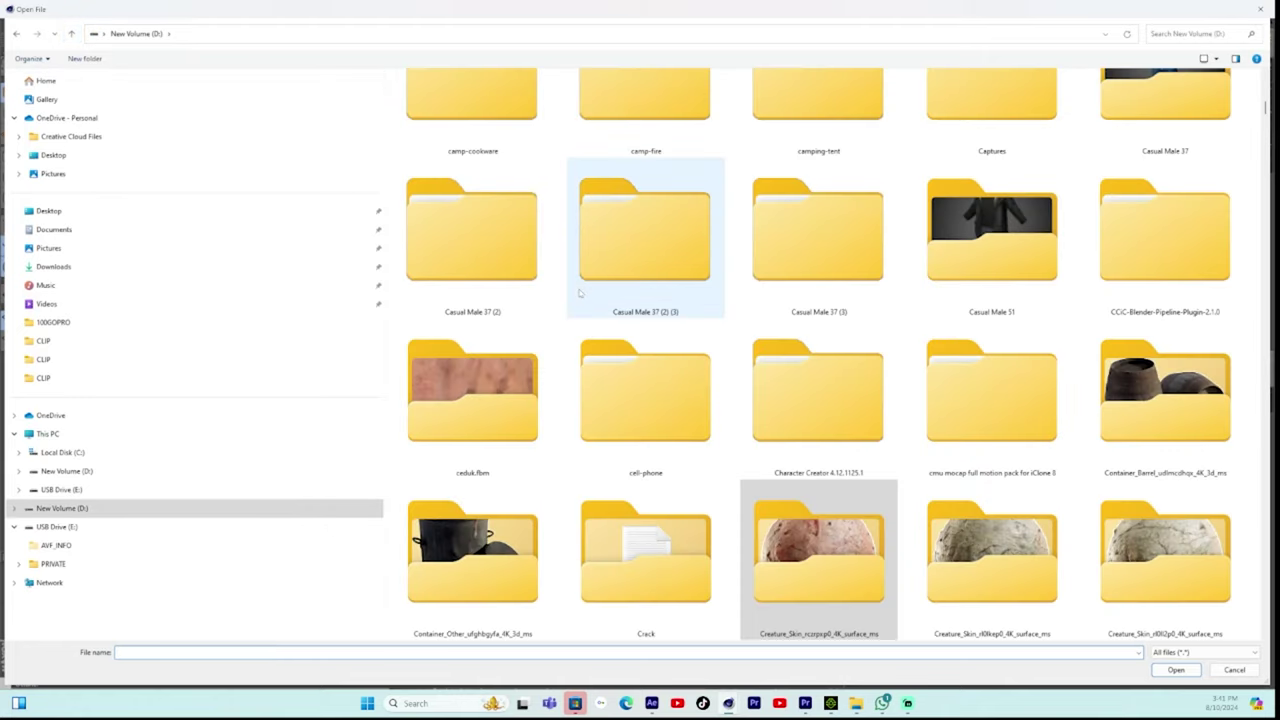
pyautogui.moveTo(1265, 108)
pyautogui.mouseDown()
pyautogui.moveTo(1265, 122)
pyautogui.moveTo(1265, 85)
pyautogui.moveTo(1265, 133)
pyautogui.moveTo(1272, 85)
pyautogui.moveTo(1272, 113)
pyautogui.mouseUp()
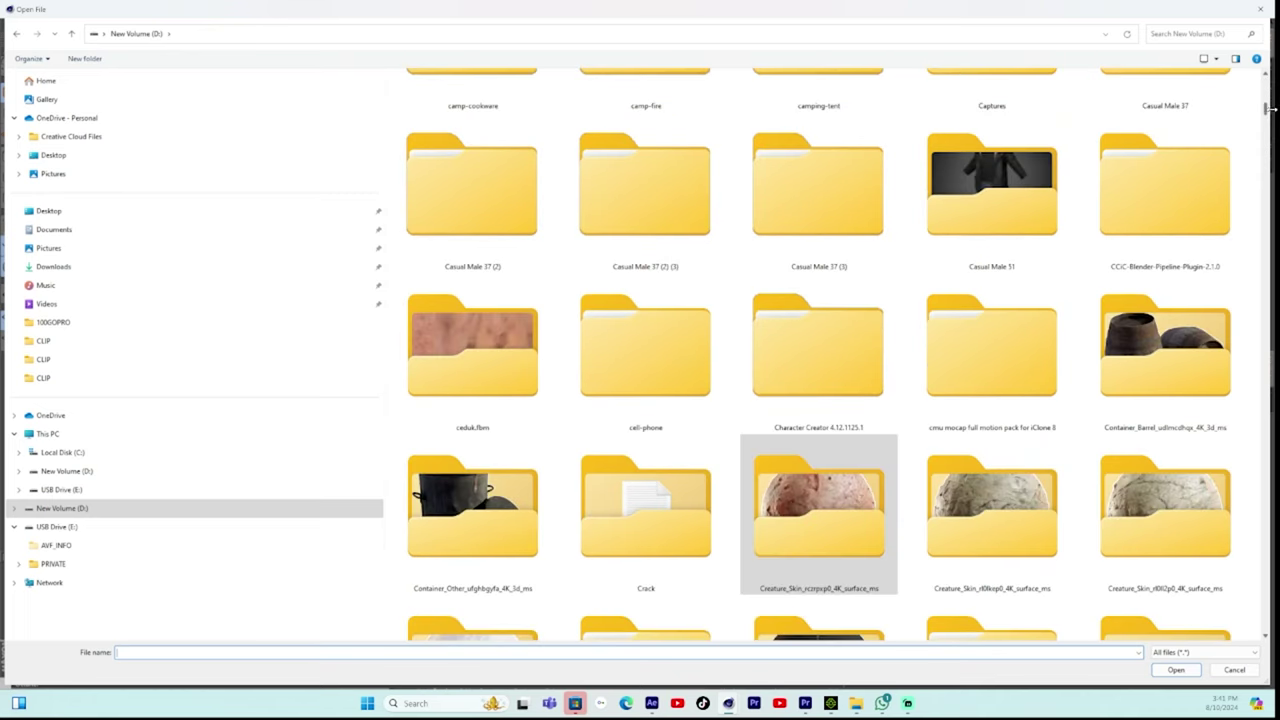
pyautogui.click(110, 211)
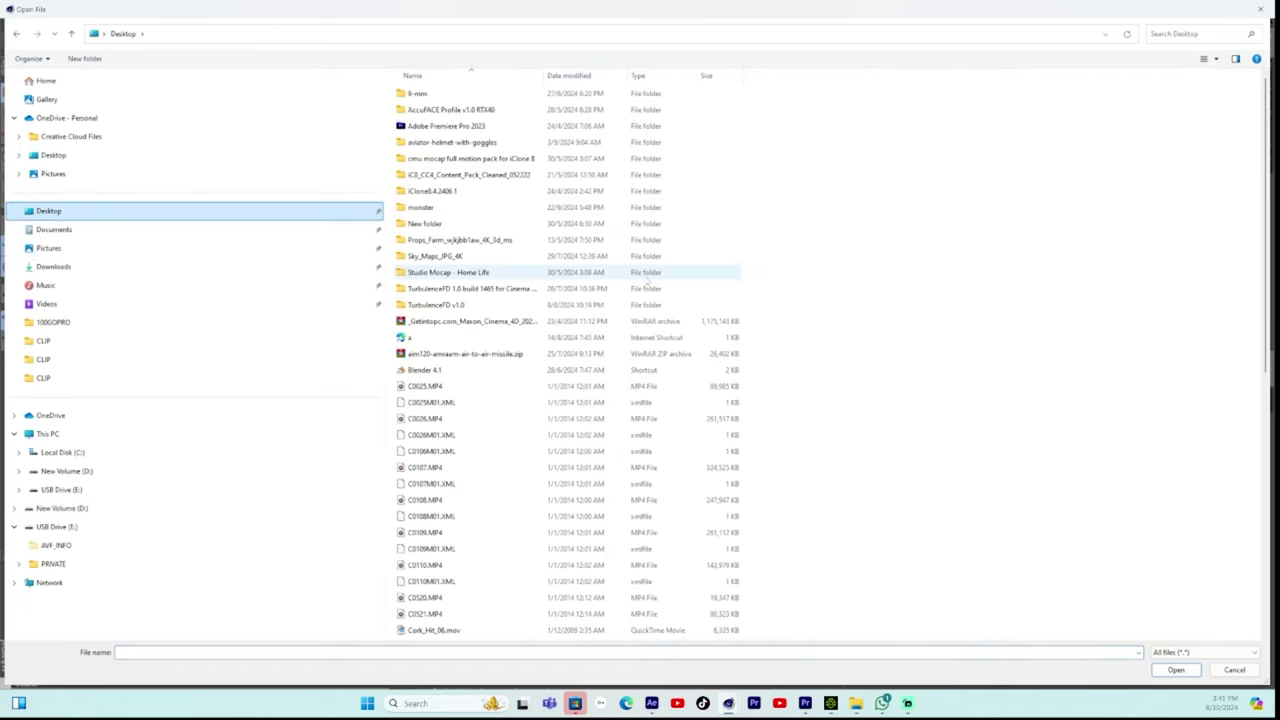
pyautogui.doubleClick(442, 209)
pyautogui.doubleClick(440, 108)
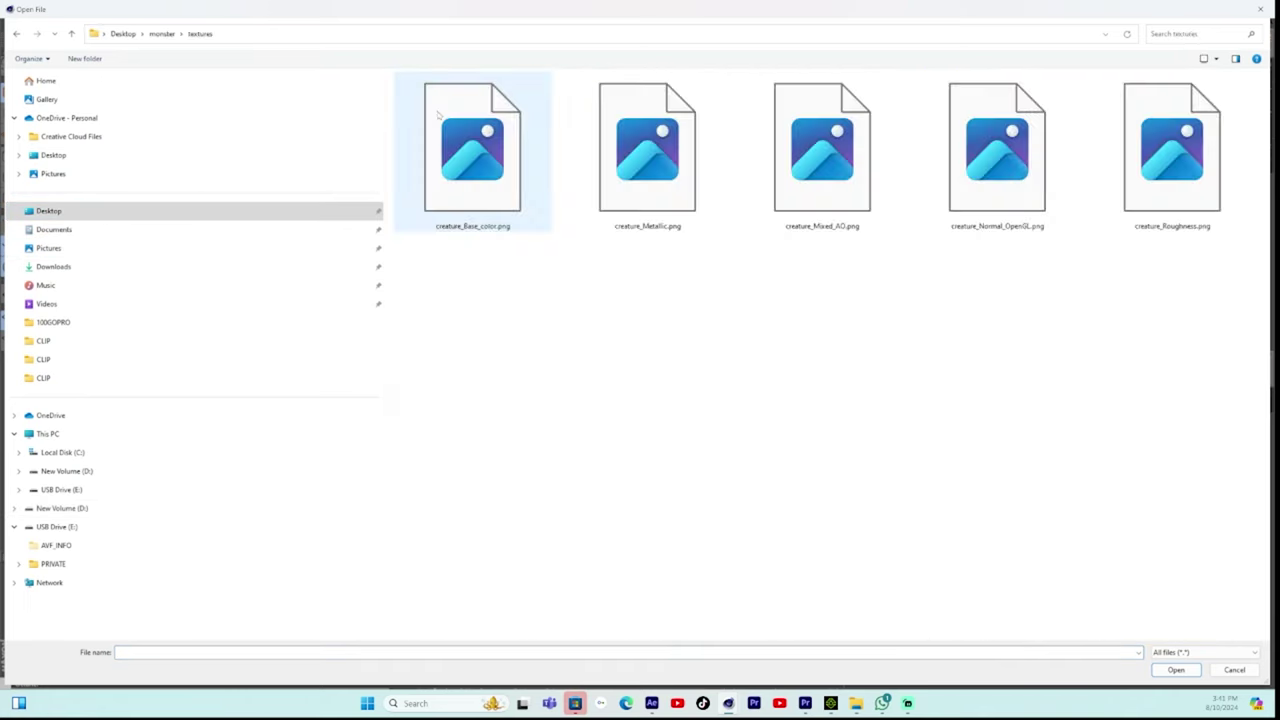
pyautogui.click(457, 152)
pyautogui.press('Return')
pyautogui.press('Return')
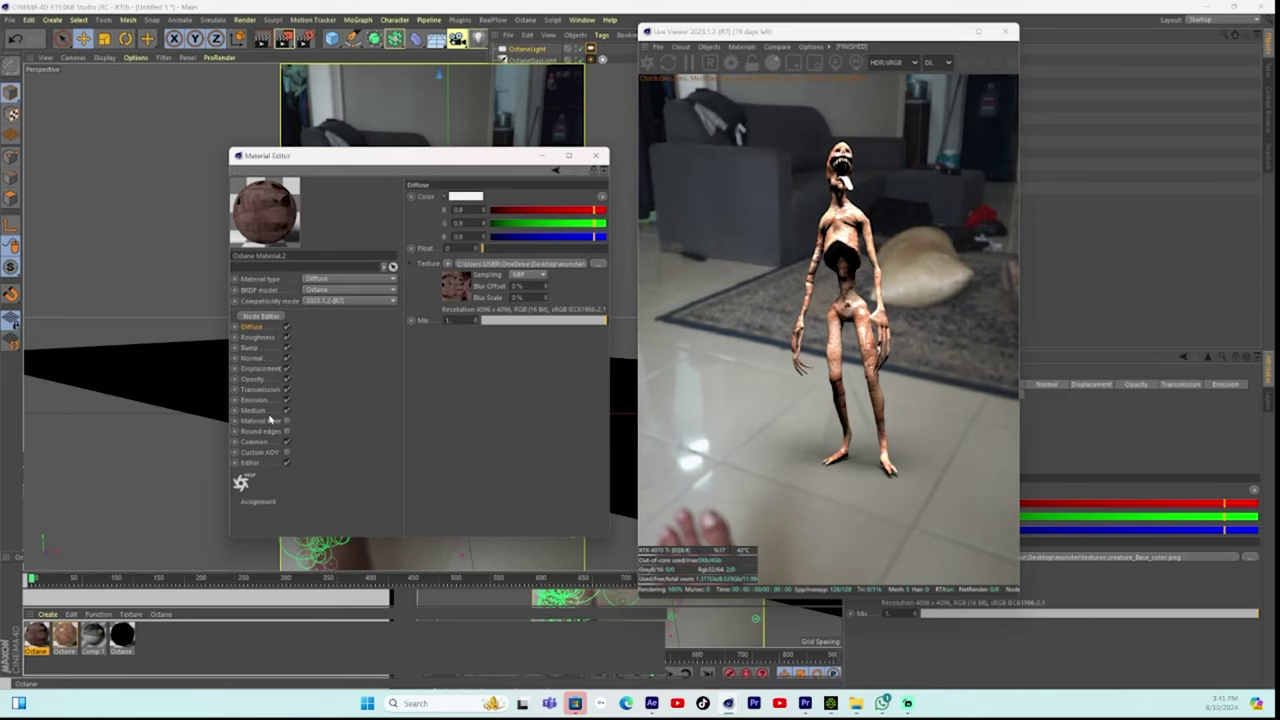
# - Load creature_Normal_OpenGL.png as the new material's normal texture without copying it to the project, and close the Material Editor
pyautogui.click(254, 359)
pyautogui.click(601, 202)
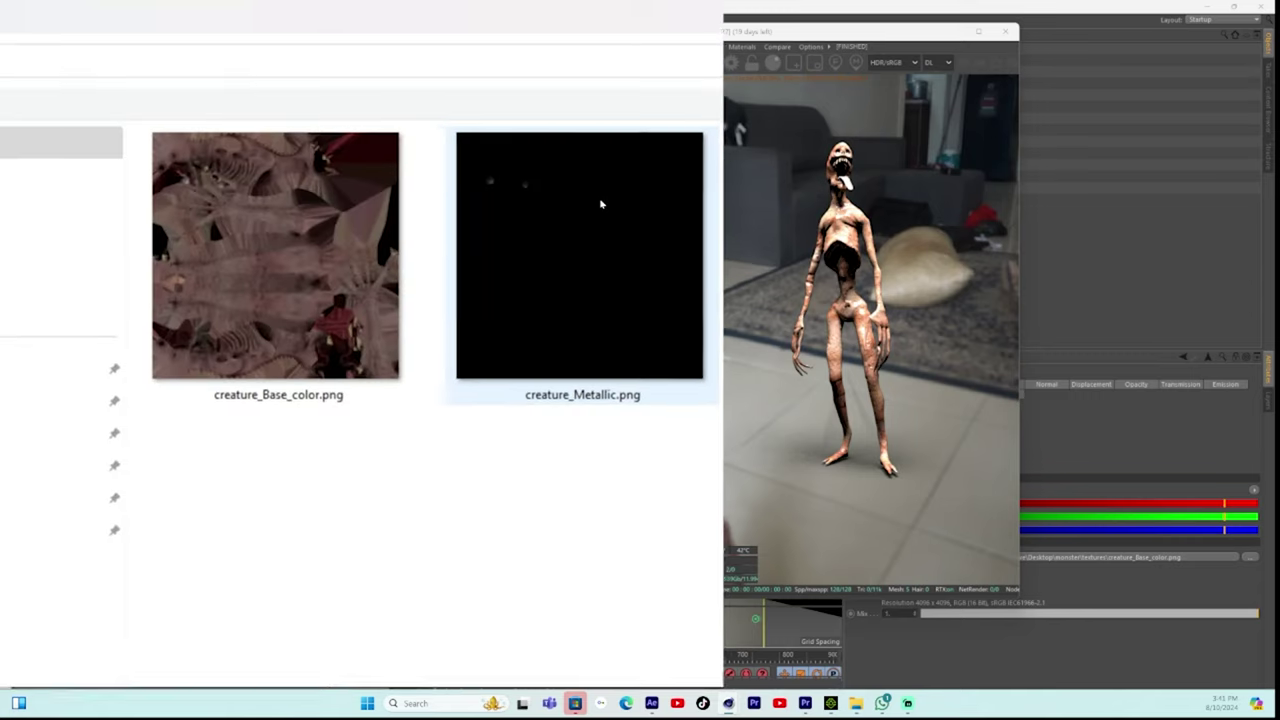
pyautogui.click(1037, 170)
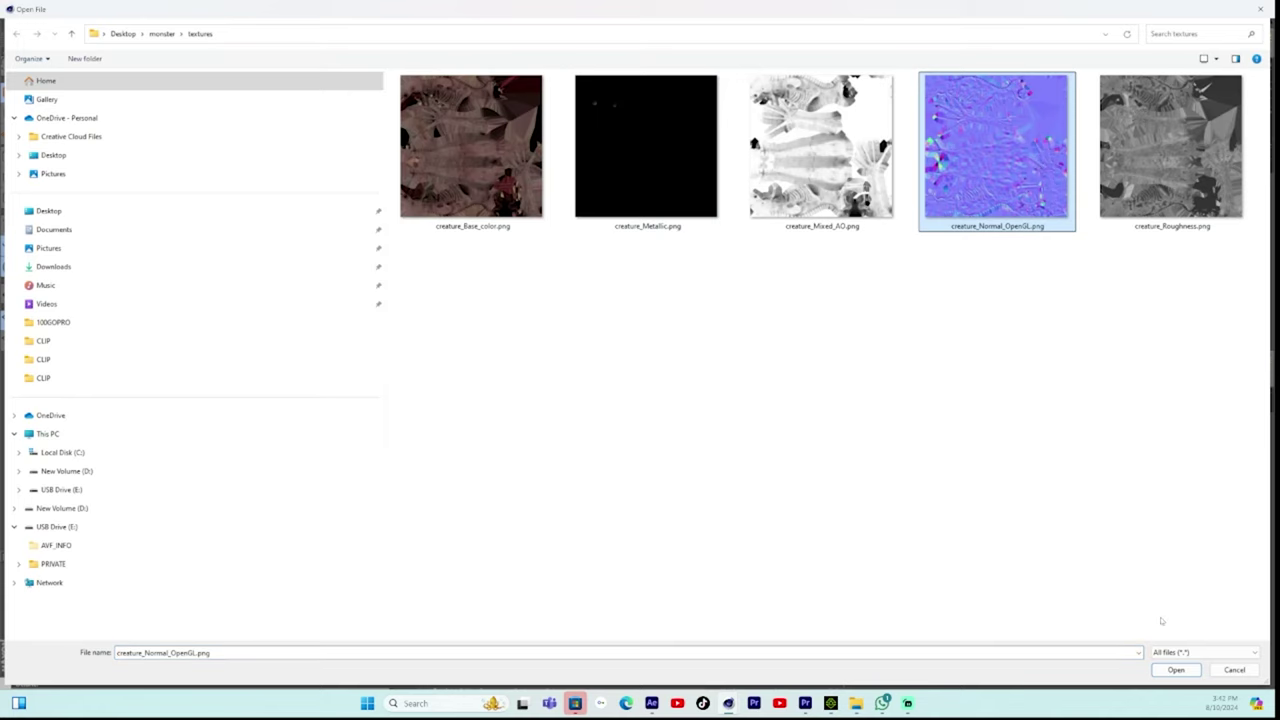
pyautogui.click(1176, 670)
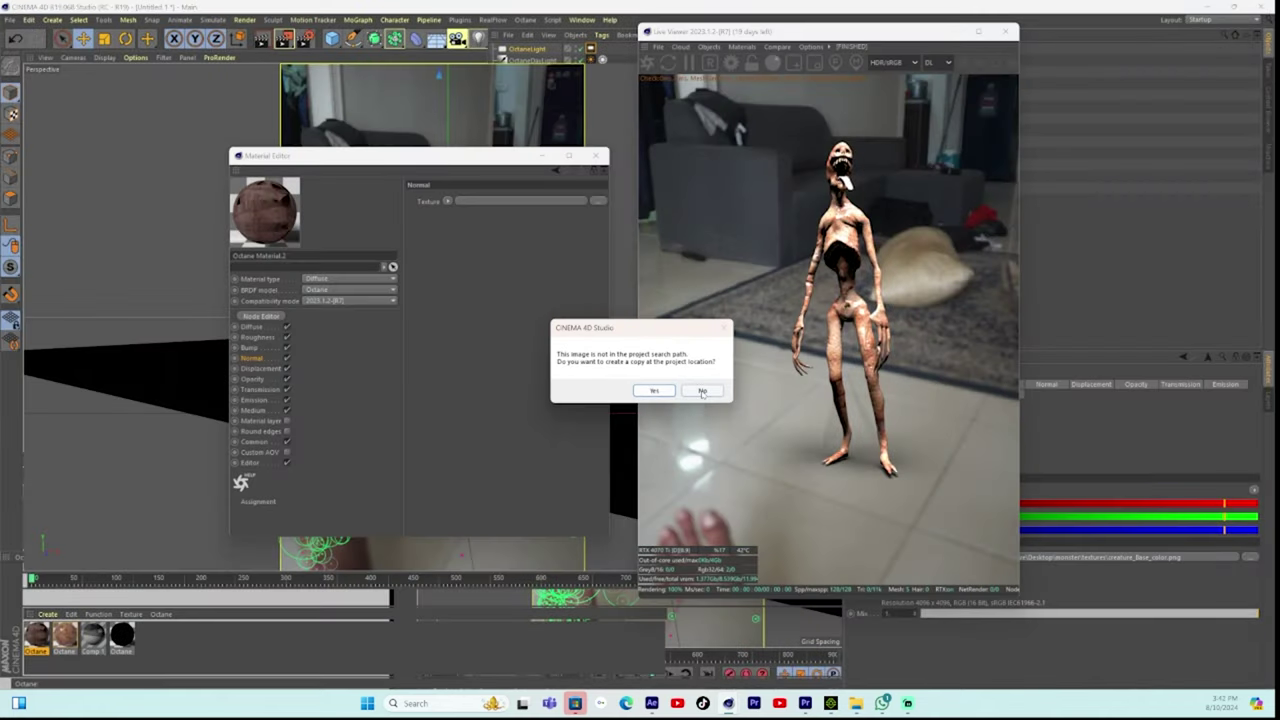
pyautogui.click(703, 391)
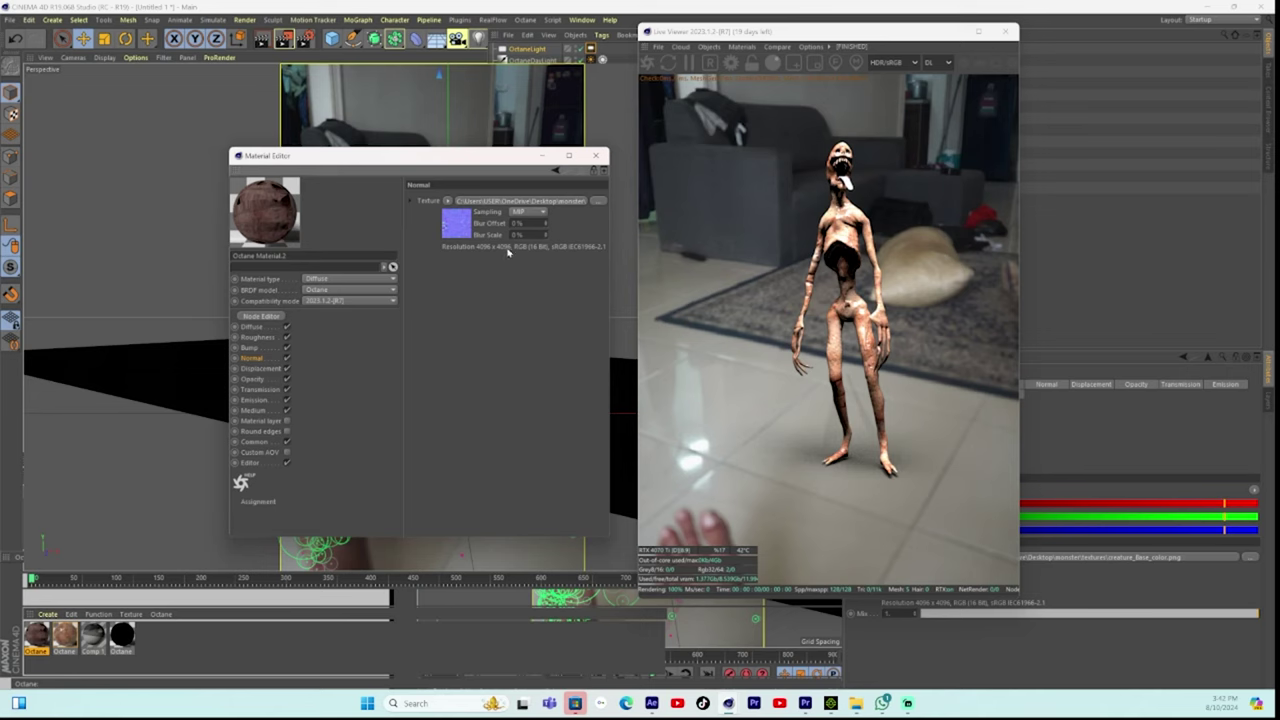
pyautogui.click(593, 156)
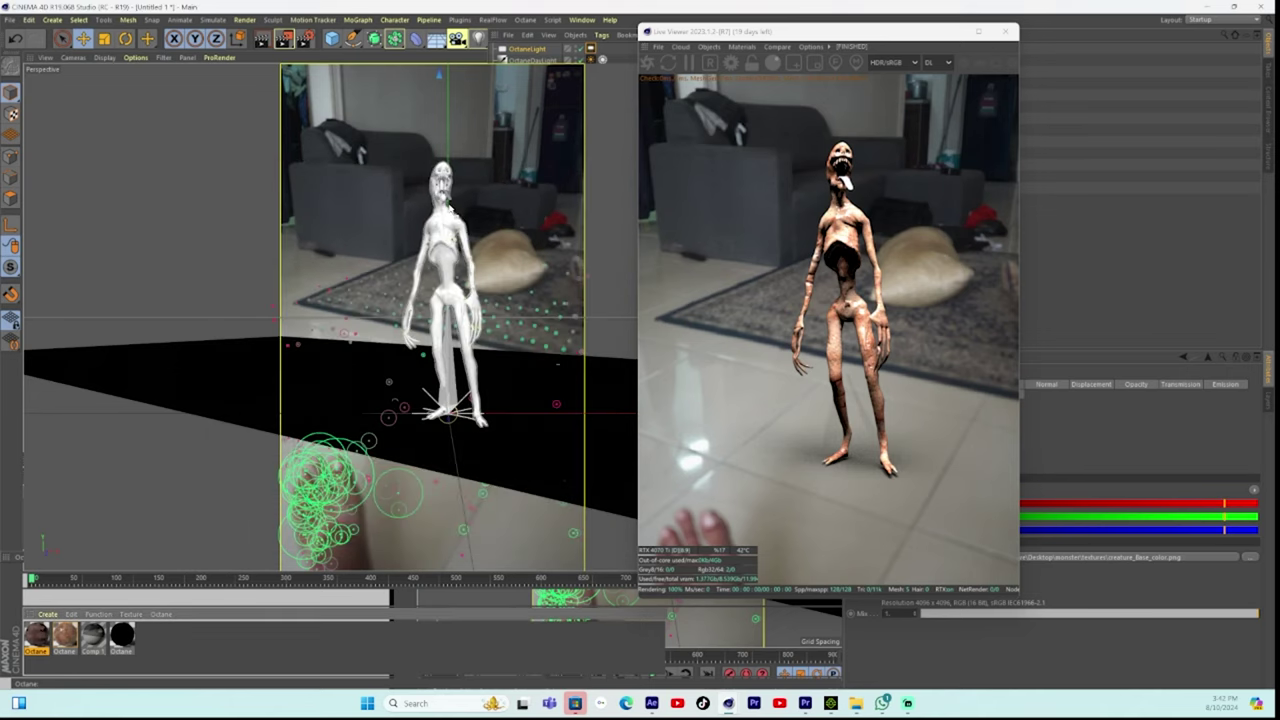
# - Apply the new base-color material to the creature's tongue and preview the animation at around frame 590
pyautogui.click(448, 198)
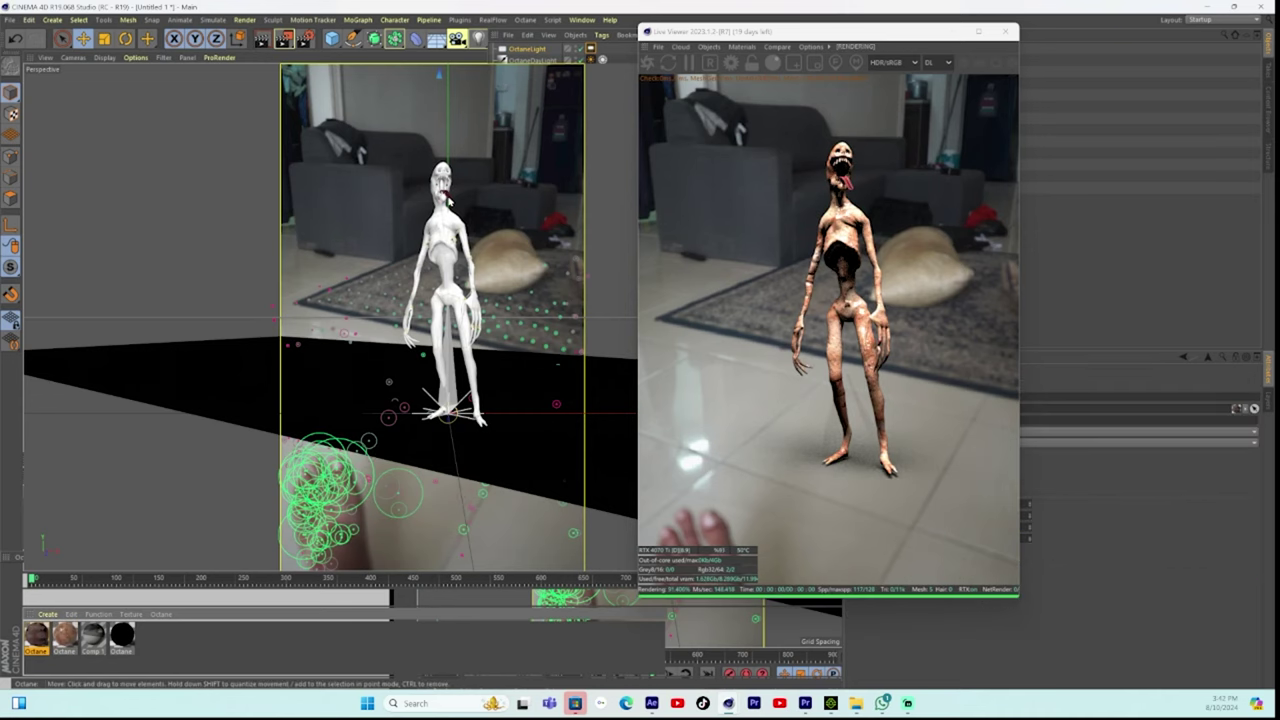
pyautogui.moveTo(32, 580); pyautogui.dragTo(537, 580)
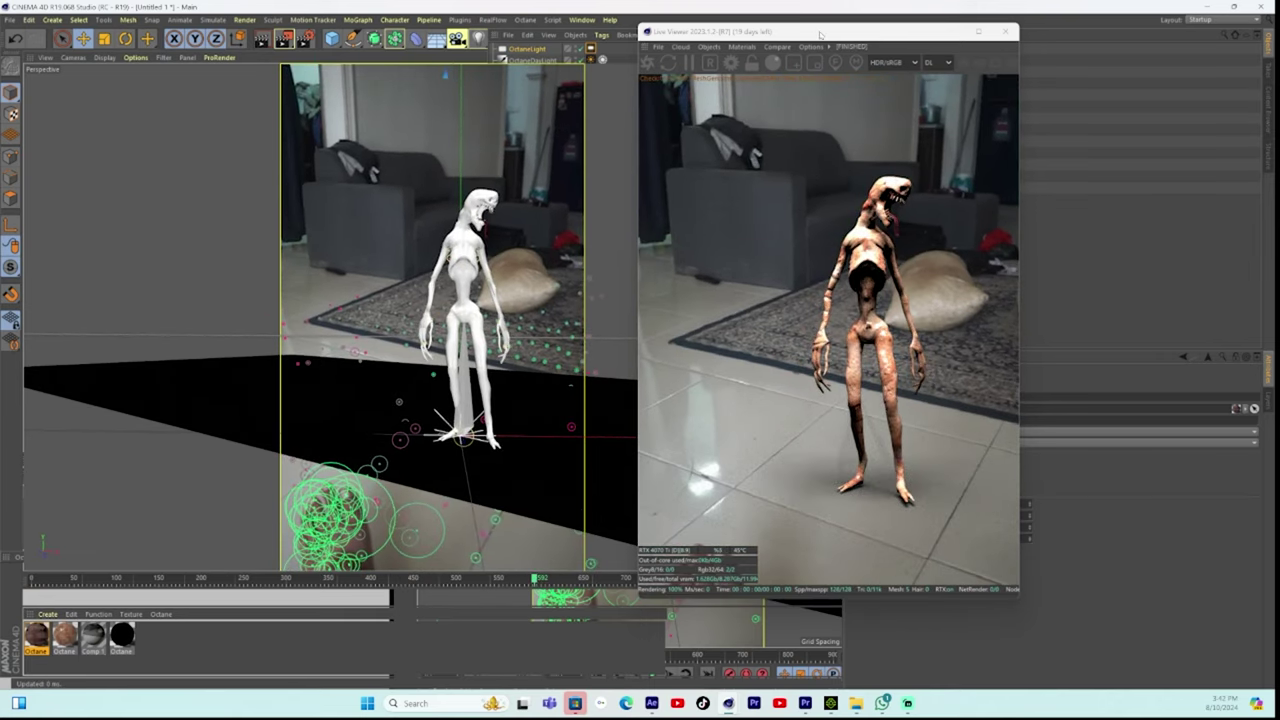
# - Reposition the OctaneLight to about X -84 cm, Y 1048 cm and Z 266 cm
pyautogui.moveTo(820, 33); pyautogui.dragTo(387, 30)
pyautogui.click(936, 49)
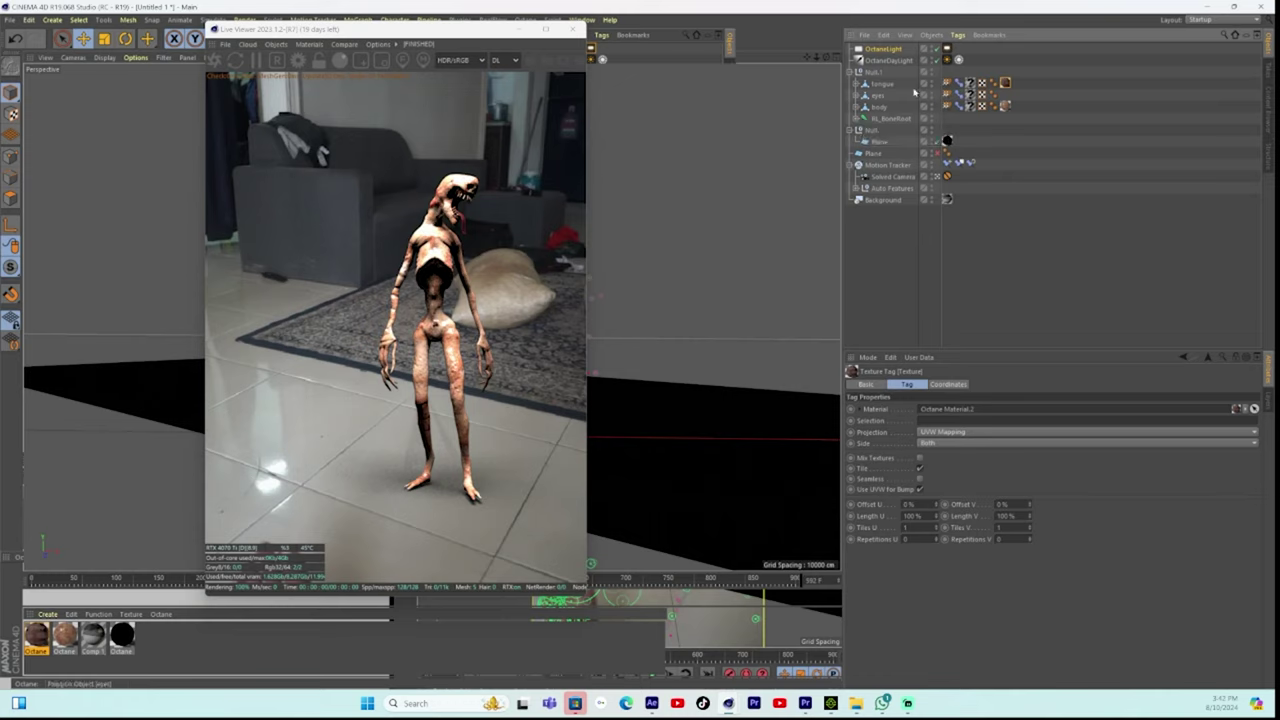
pyautogui.click(891, 50)
pyautogui.click(922, 385)
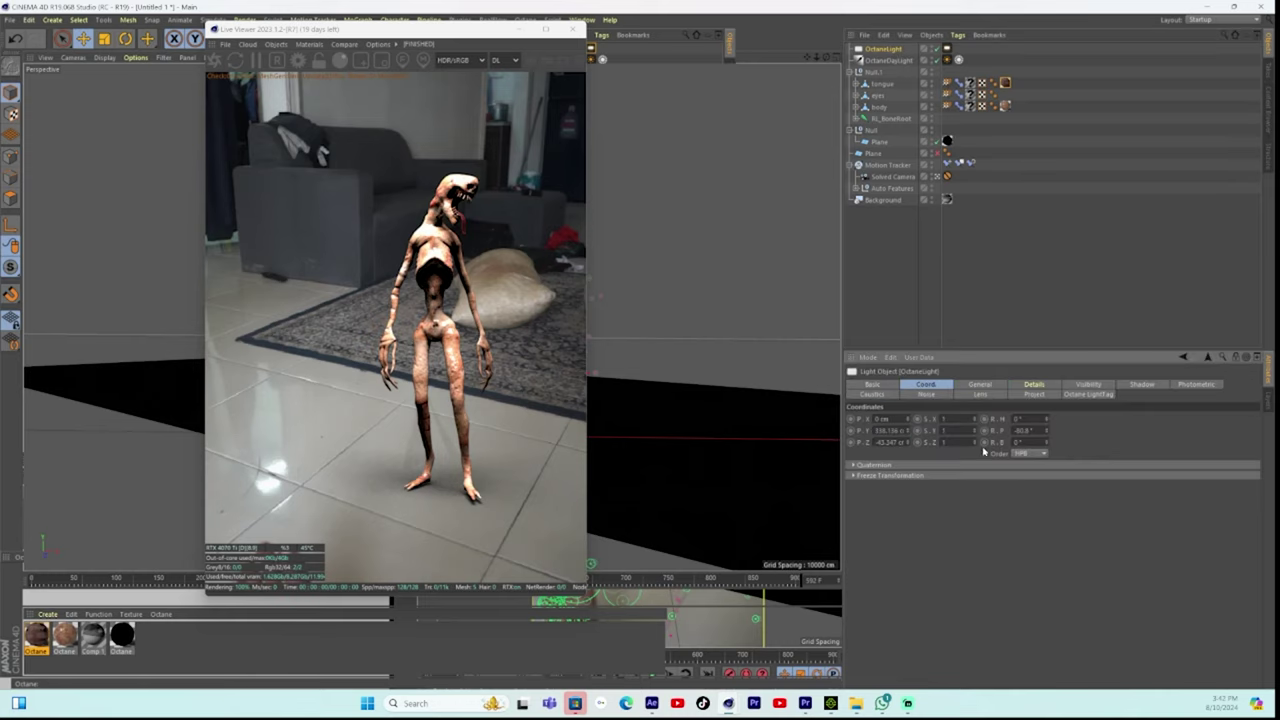
pyautogui.moveTo(907, 432); pyautogui.dragTo(907, 323)
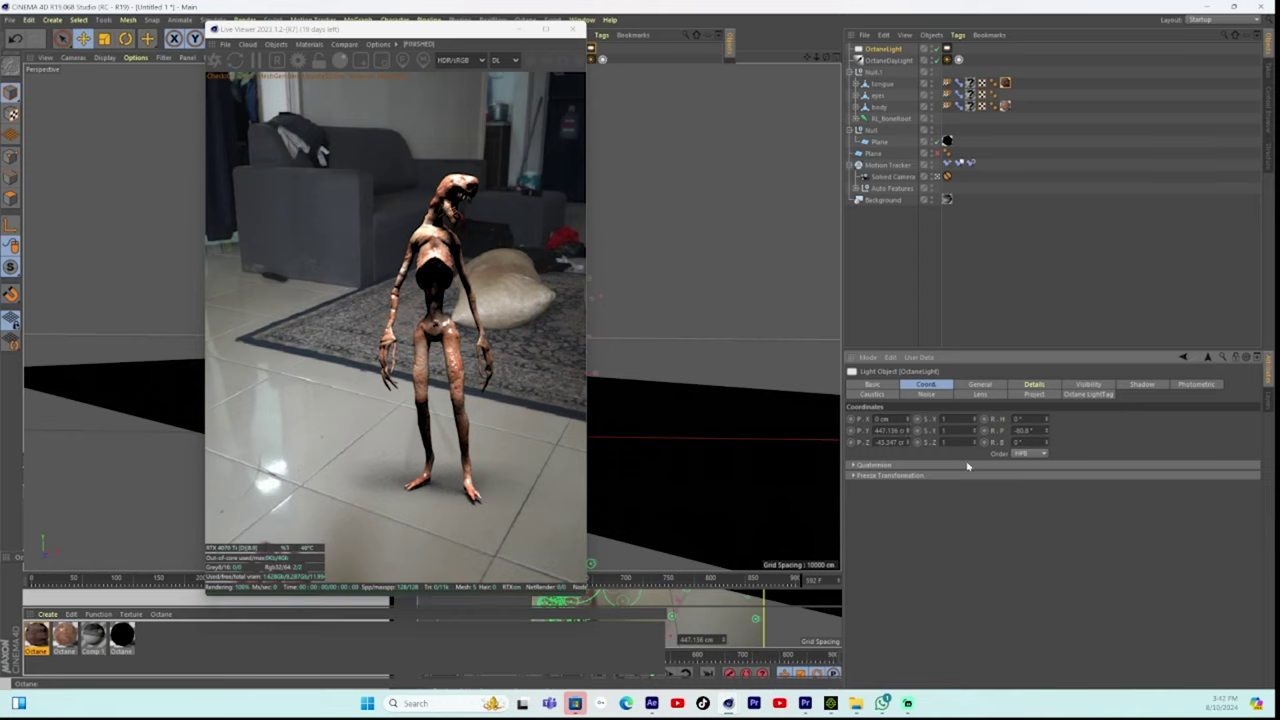
pyautogui.moveTo(906, 442); pyautogui.dragTo(906, 479)
pyautogui.moveTo(906, 419); pyautogui.dragTo(908, 0)
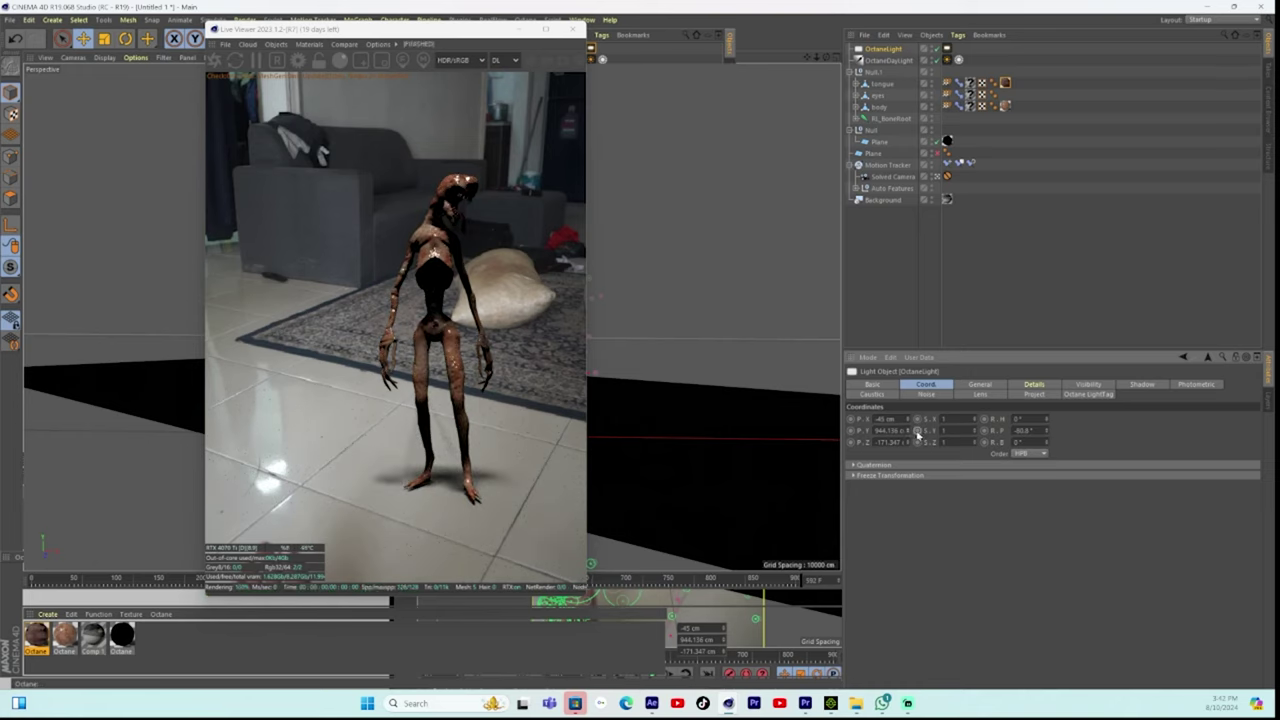
pyautogui.moveTo(907, 431); pyautogui.dragTo(907, 307)
pyautogui.moveTo(906, 441)
pyautogui.mouseDown()
pyautogui.moveTo(912, 452)
pyautogui.moveTo(906, 412)
pyautogui.moveTo(906, 460)
pyautogui.moveTo(906, 430)
pyautogui.mouseUp()
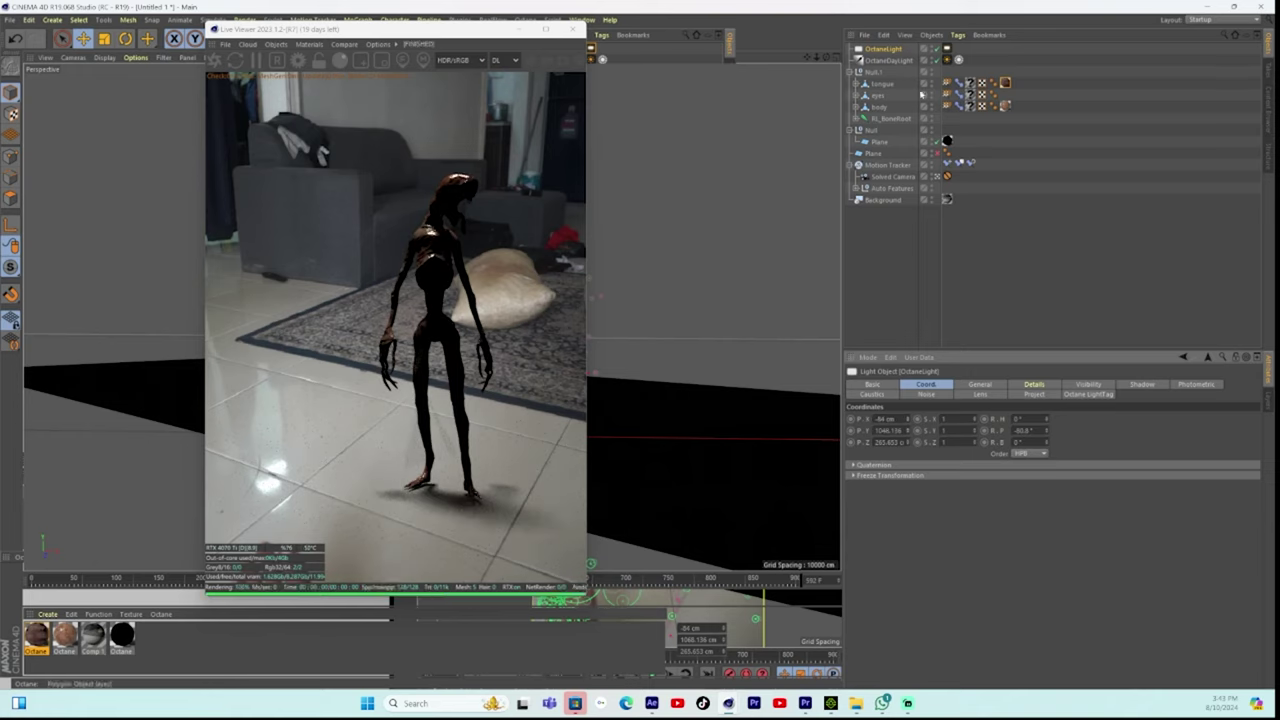
# - Show all four viewports and try moving the light lower and closer to the camera in the Right view
pyautogui.moveTo(482, 33); pyautogui.dragTo(477, 61)
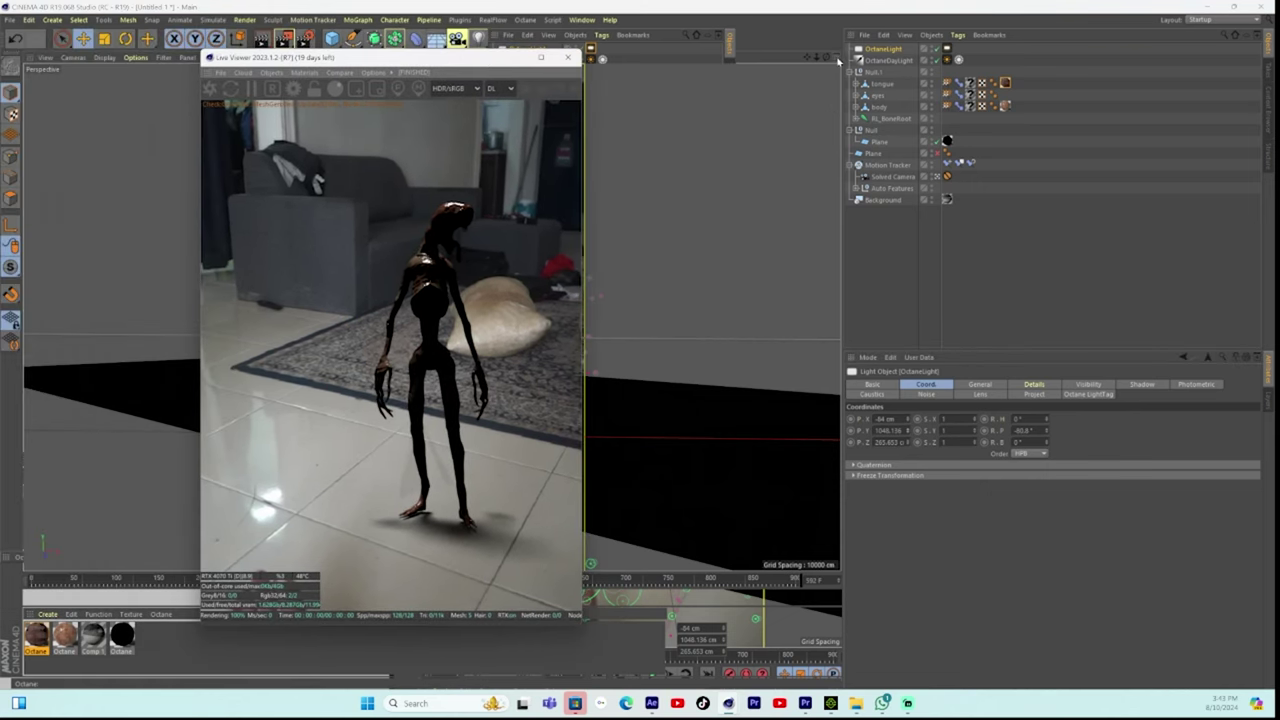
pyautogui.click(832, 58)
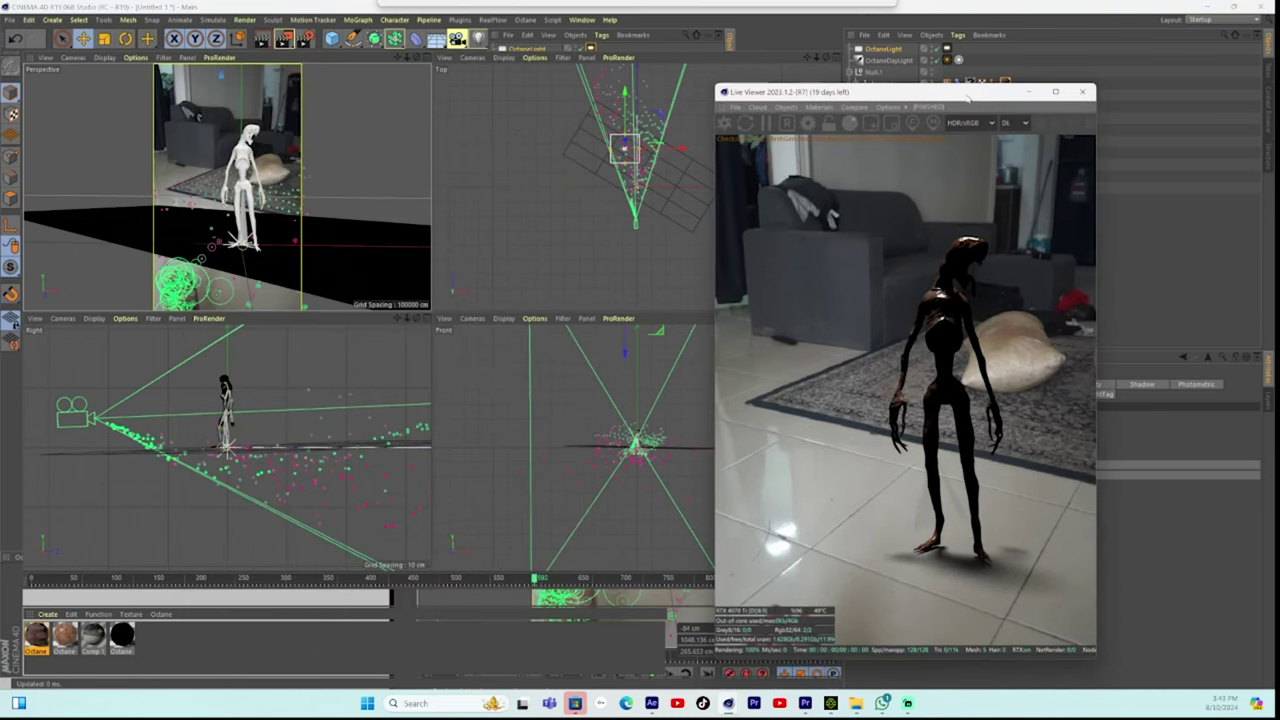
pyautogui.moveTo(300, 57); pyautogui.dragTo(814, 92)
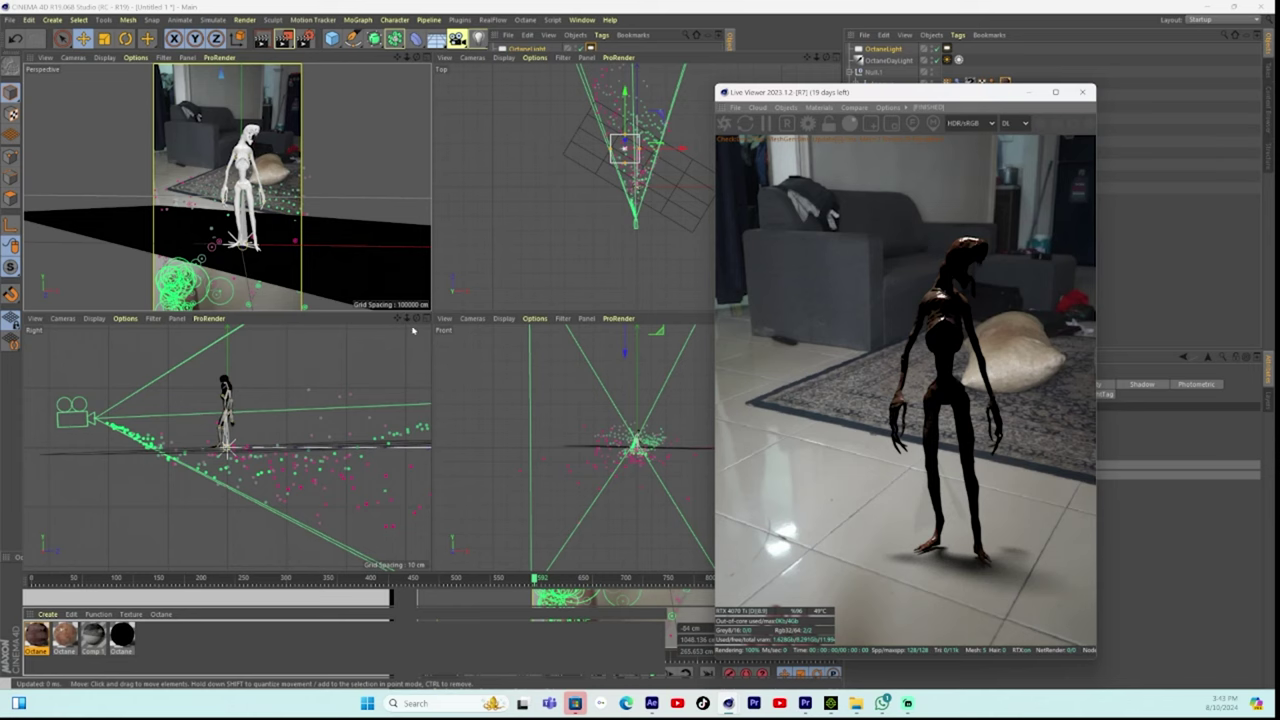
pyautogui.moveTo(407, 318); pyautogui.dragTo(360, 318)
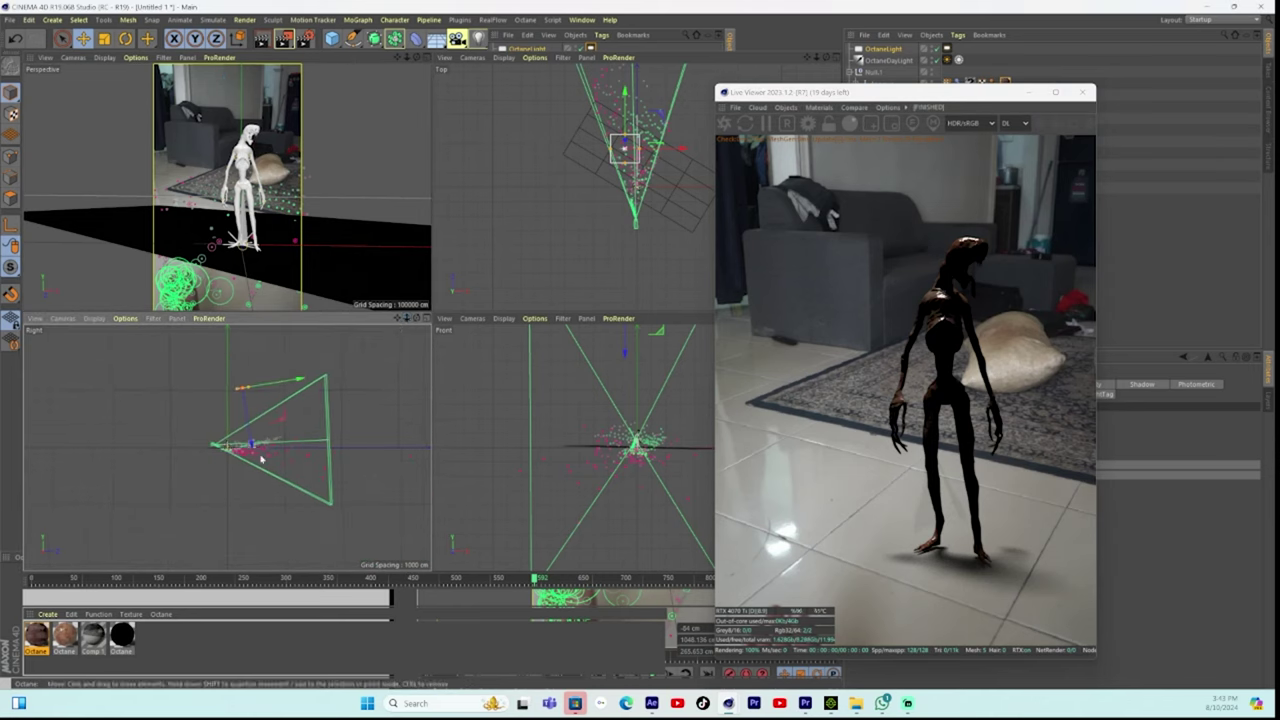
pyautogui.moveTo(252, 445); pyautogui.dragTo(255, 457)
pyautogui.moveTo(310, 390); pyautogui.dragTo(284, 428)
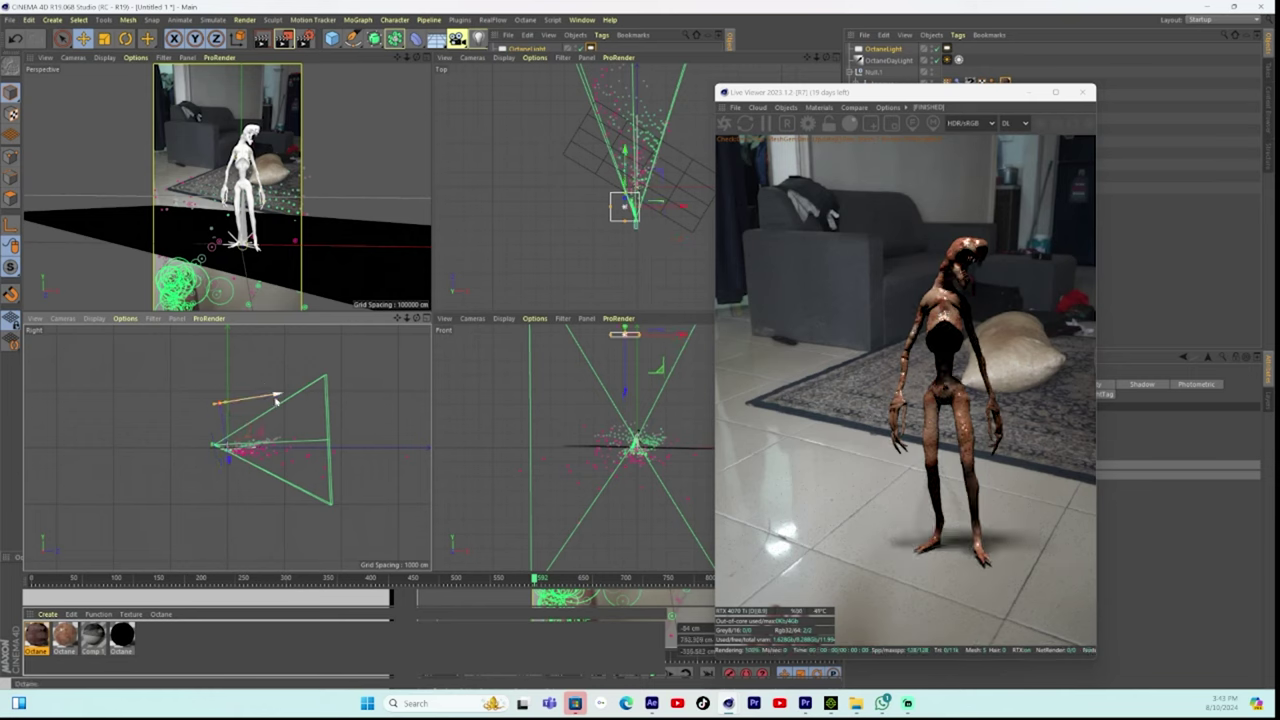
# - Try rotating the light slightly in the Right view and shifting it along its own axes around the creature
pyautogui.click(125, 38)
pyautogui.moveTo(233, 375); pyautogui.dragTo(243, 377)
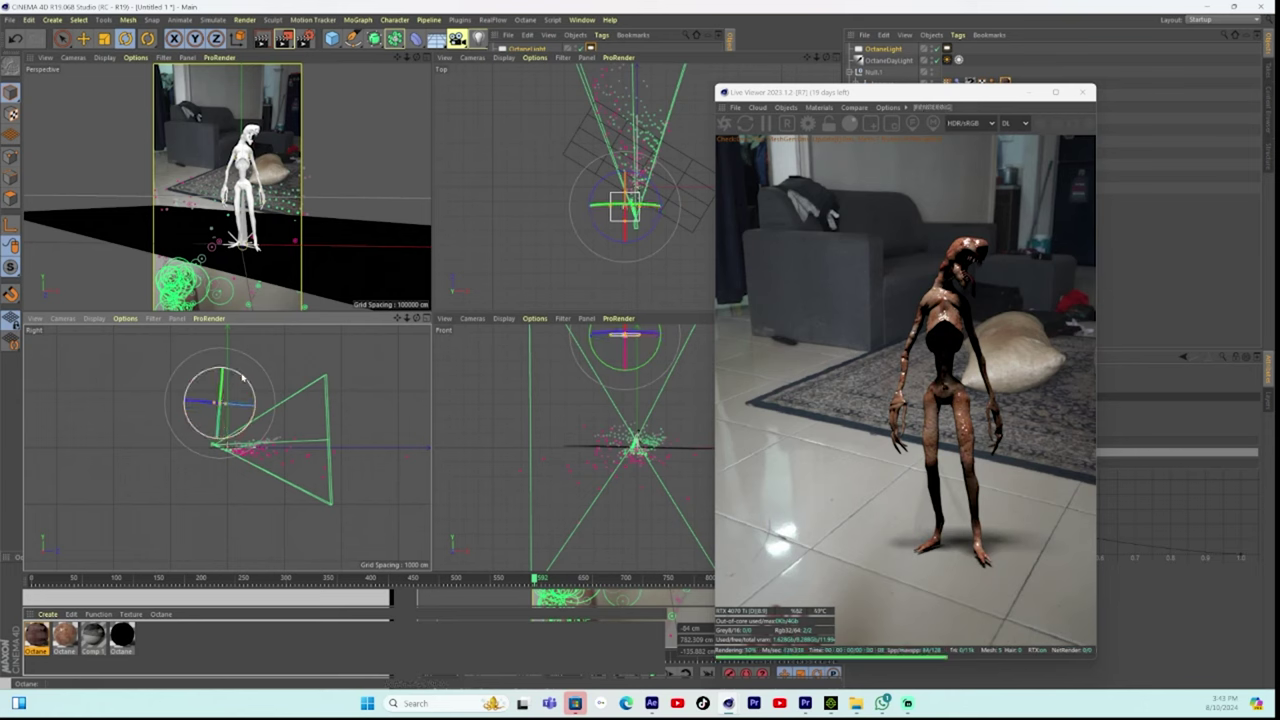
pyautogui.click(82, 38)
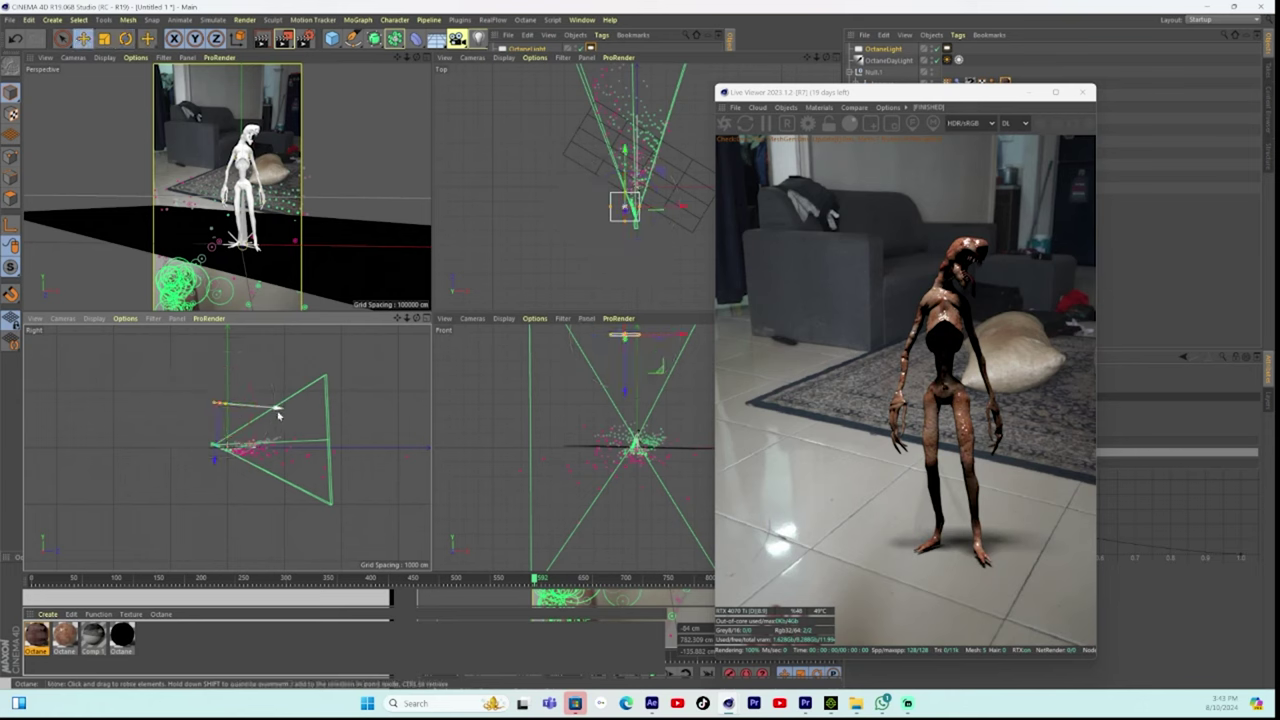
pyautogui.moveTo(274, 411); pyautogui.dragTo(298, 410)
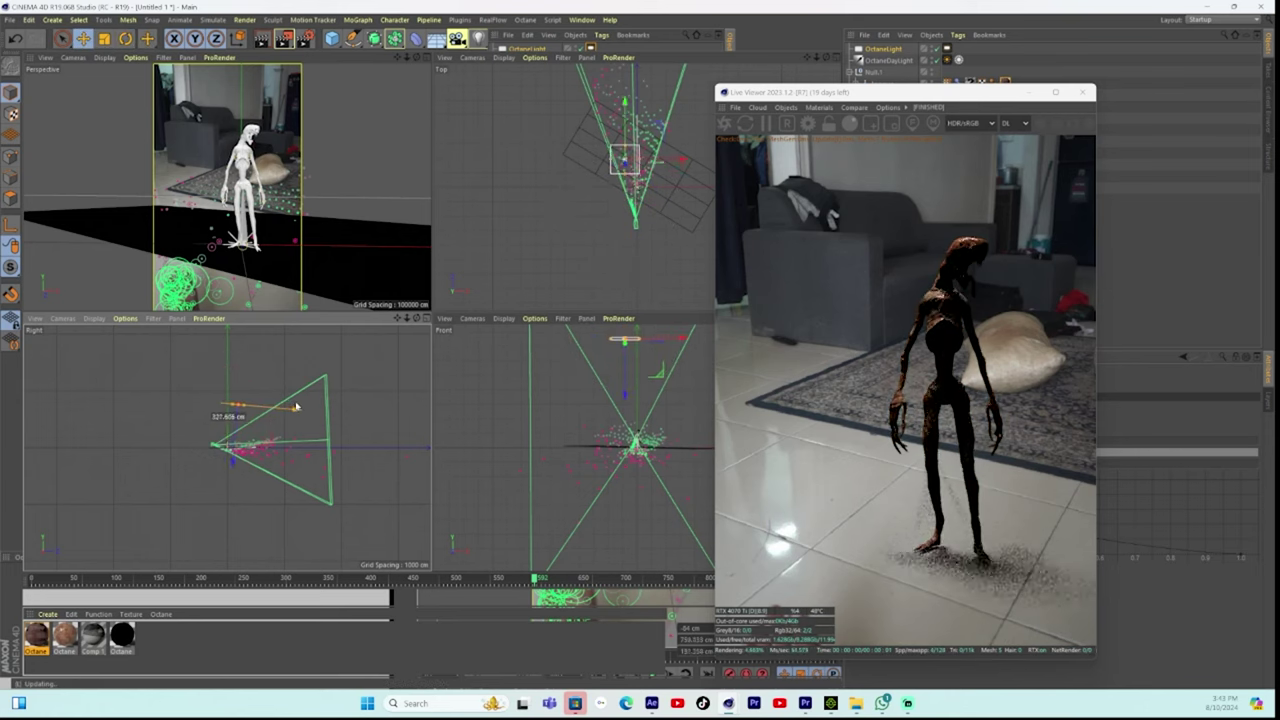
pyautogui.moveTo(234, 458); pyautogui.dragTo(232, 488)
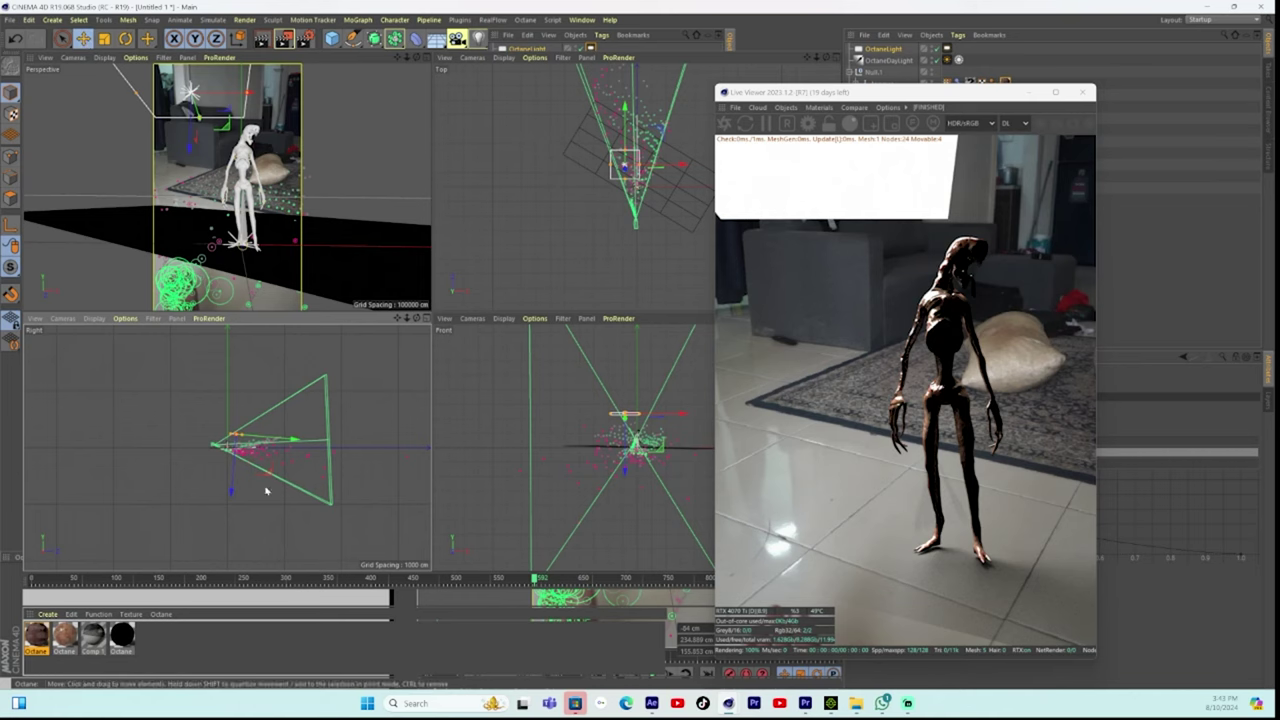
pyautogui.moveTo(292, 441); pyautogui.dragTo(279, 437)
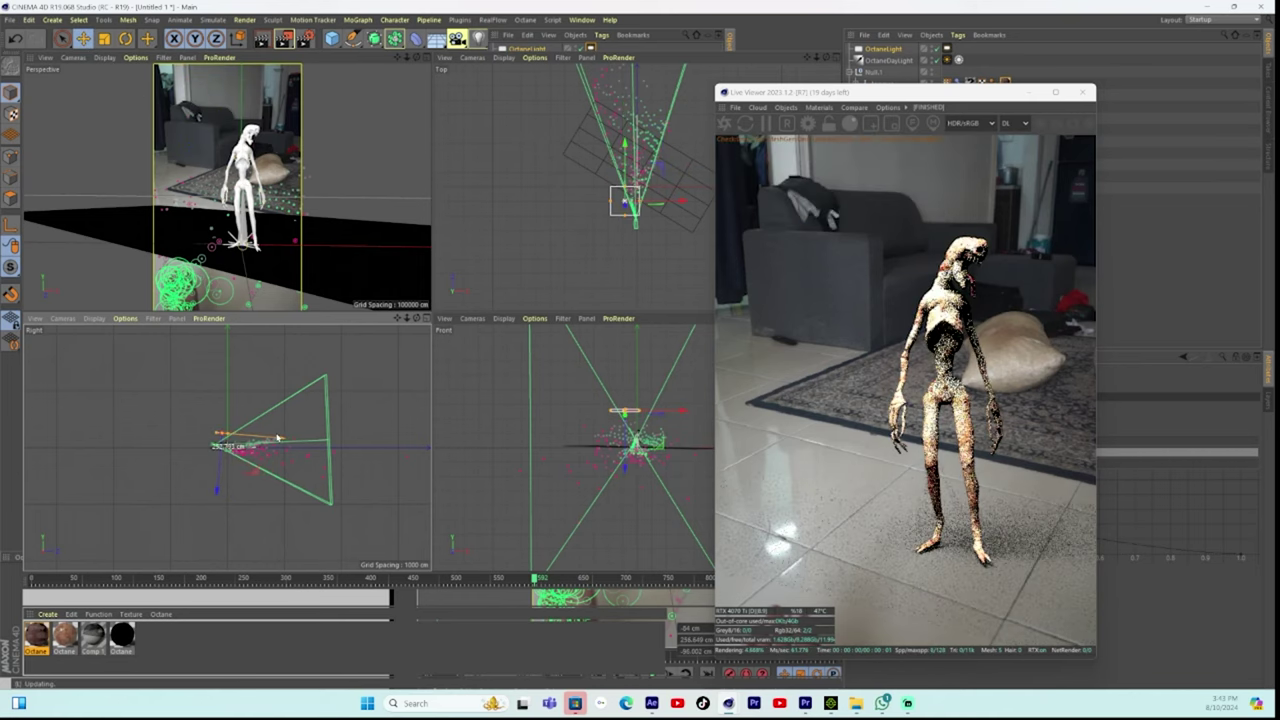
pyautogui.moveTo(220, 491)
pyautogui.mouseDown()
pyautogui.moveTo(214, 449)
pyautogui.moveTo(220, 470)
pyautogui.mouseUp()
# - Undo the light's rotation and Right-view moves, and return to the single Perspective viewport
pyautogui.hotkey('ctrl', 'z')
pyautogui.hotkey('ctrl', 'z')
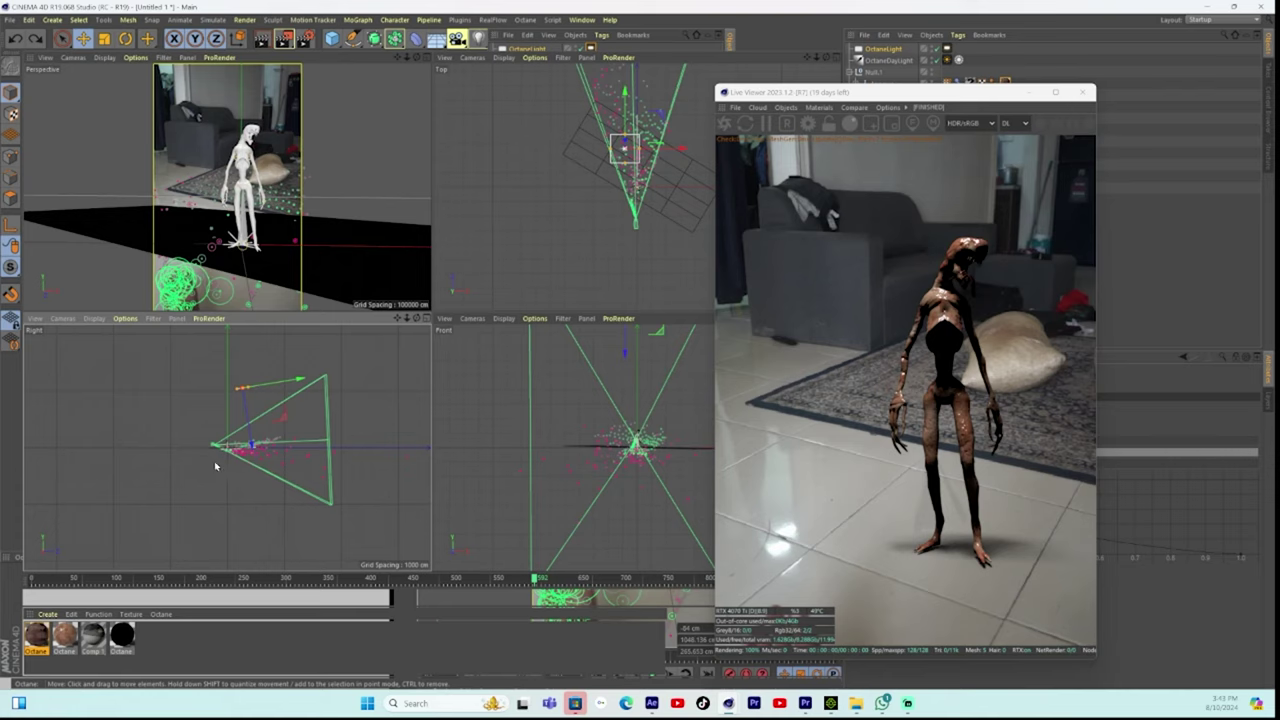
pyautogui.moveTo(912, 97); pyautogui.dragTo(846, 100)
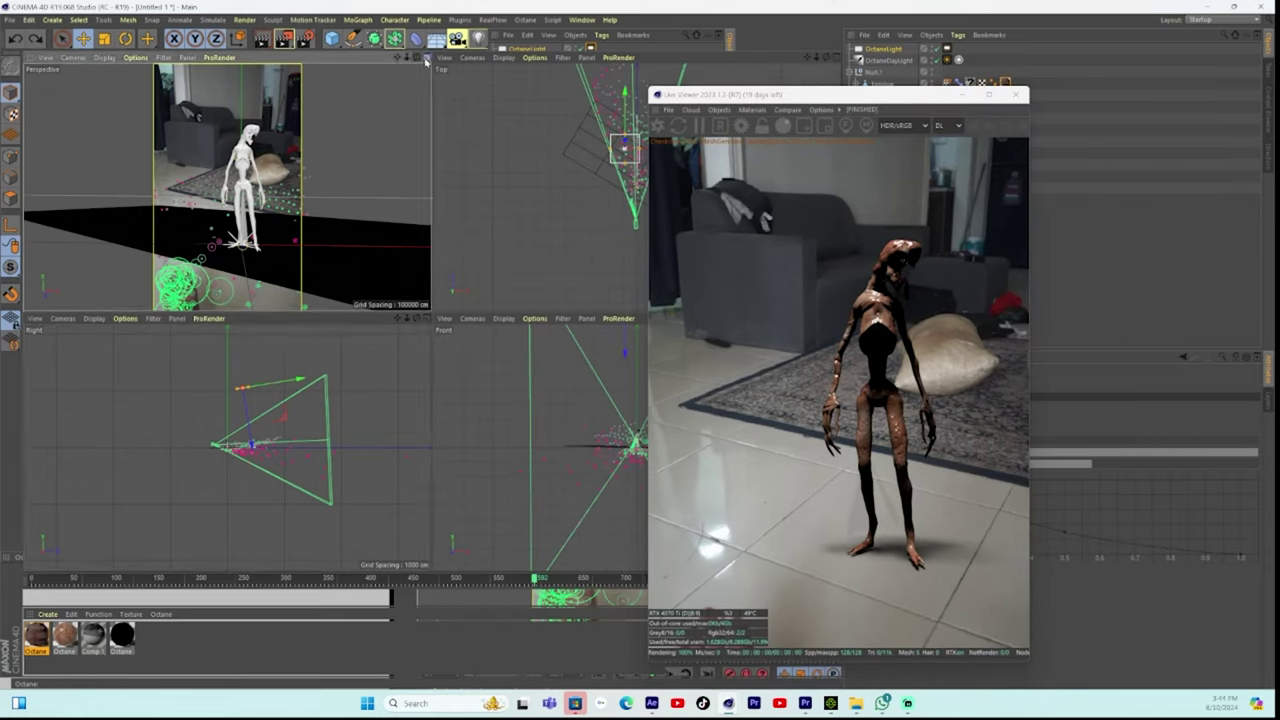
pyautogui.click(425, 59)
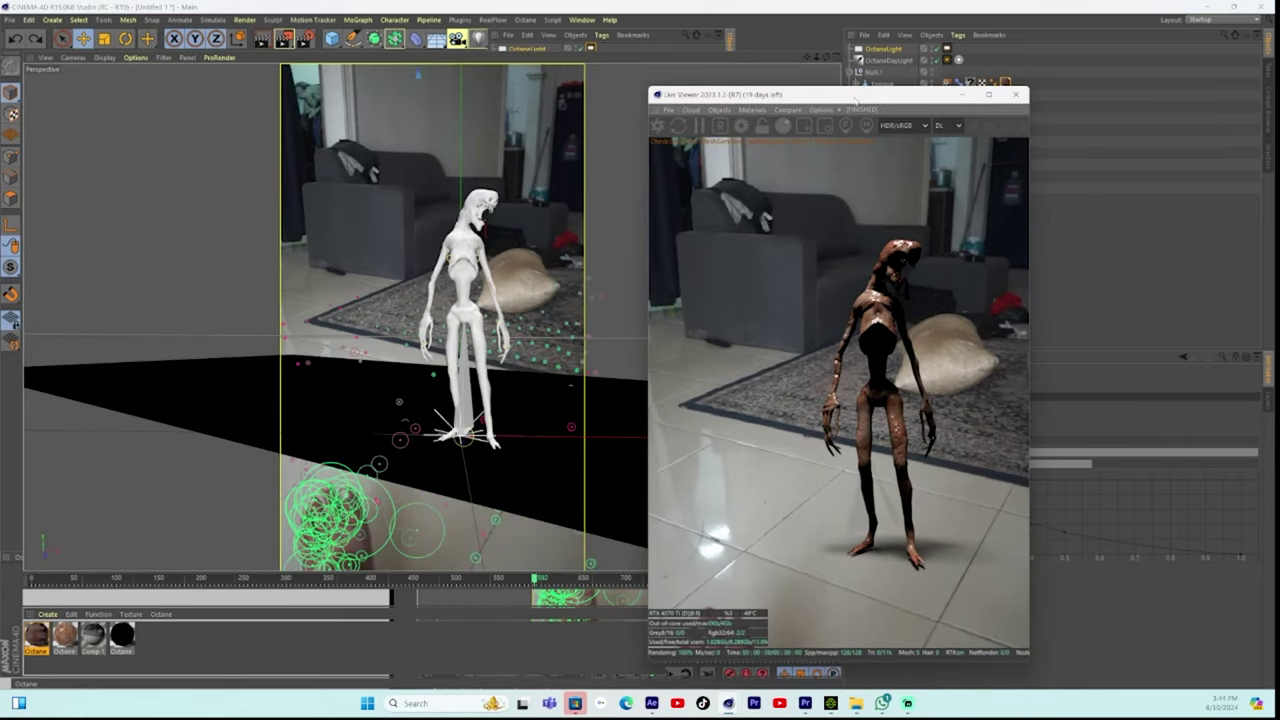
pyautogui.moveTo(855, 95); pyautogui.dragTo(915, 76)
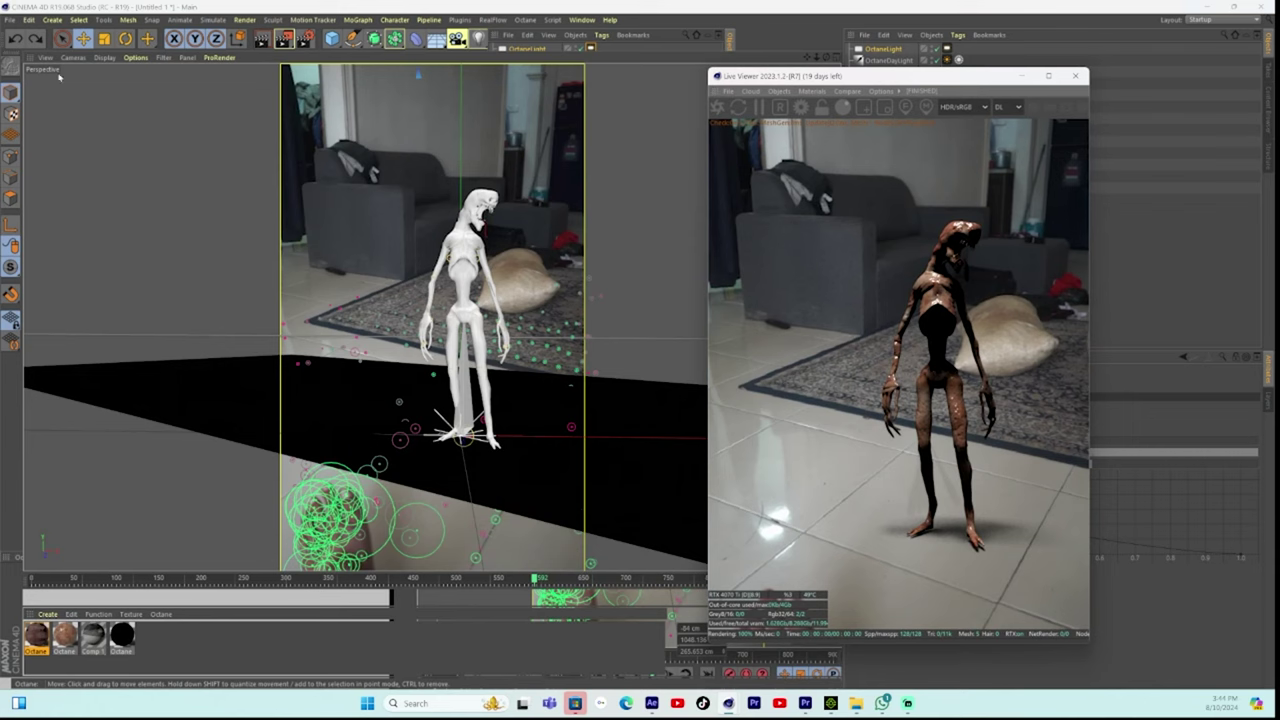
# - Merge aviator helmet.OBJ from the source folder in the Desktop's aviator-helmet-with-goggles folder, using the default OBJ import settings
pyautogui.click(9, 19)
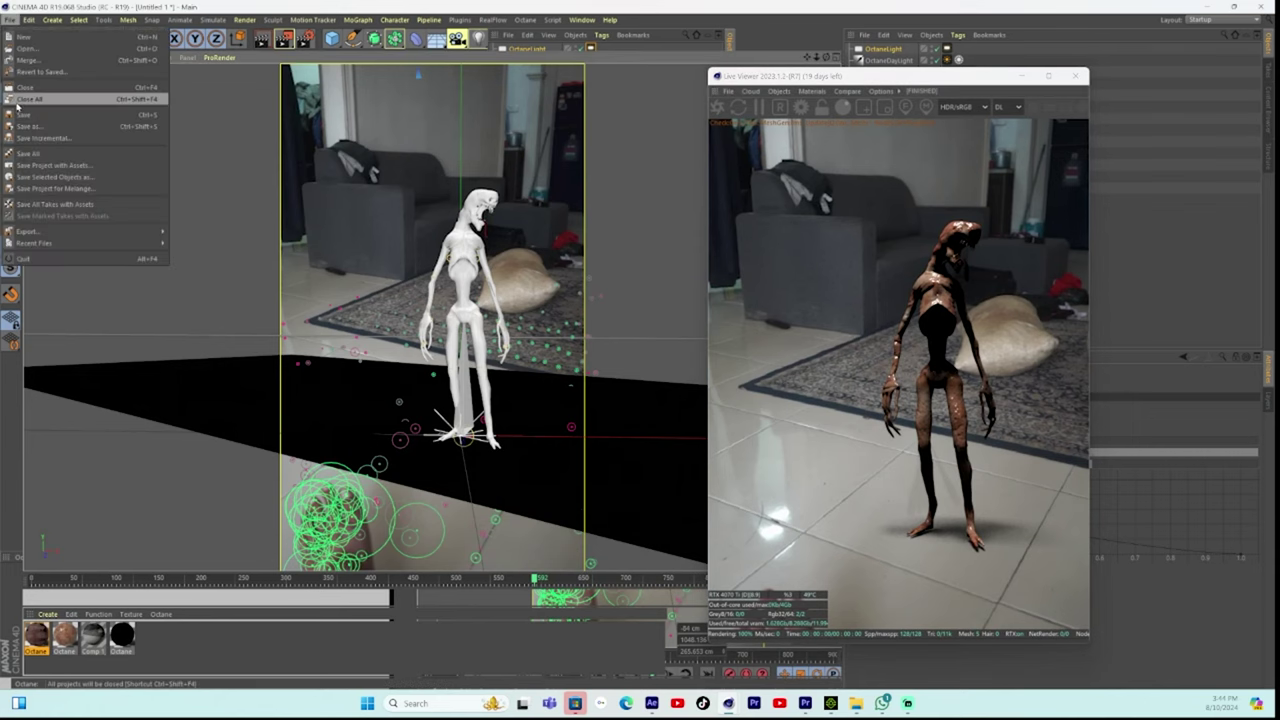
pyautogui.click(26, 60)
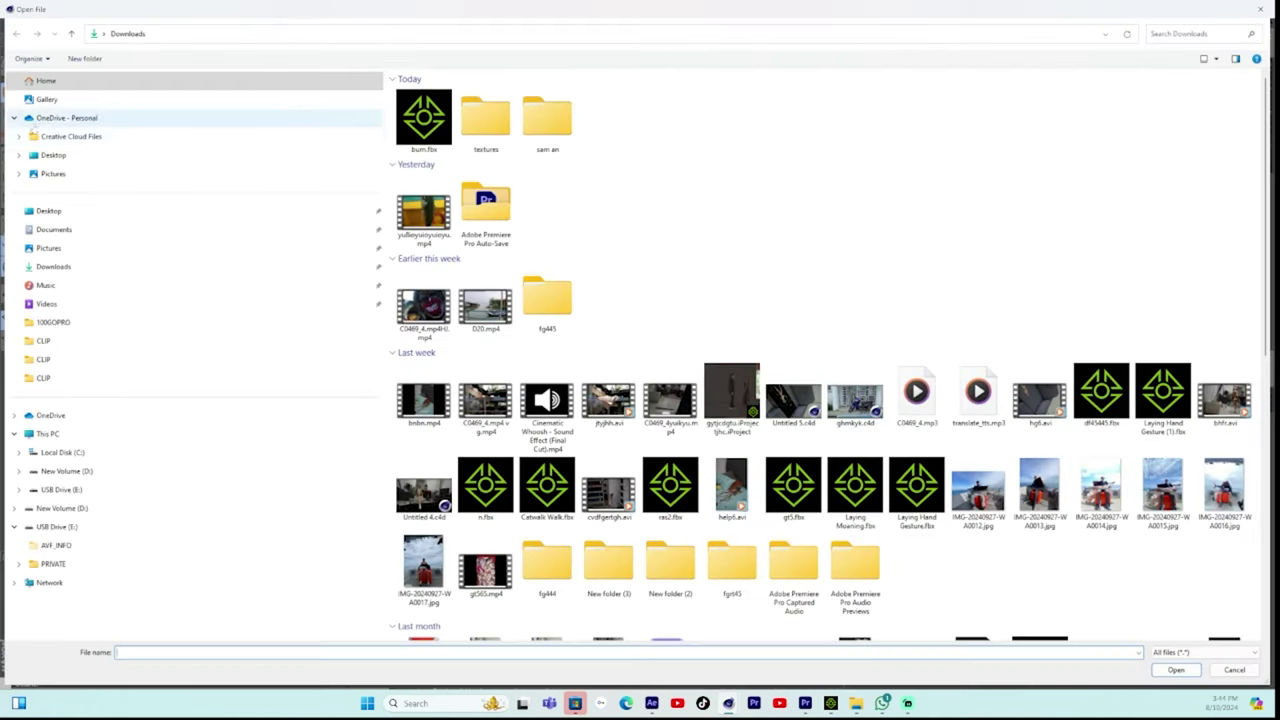
pyautogui.click(55, 156)
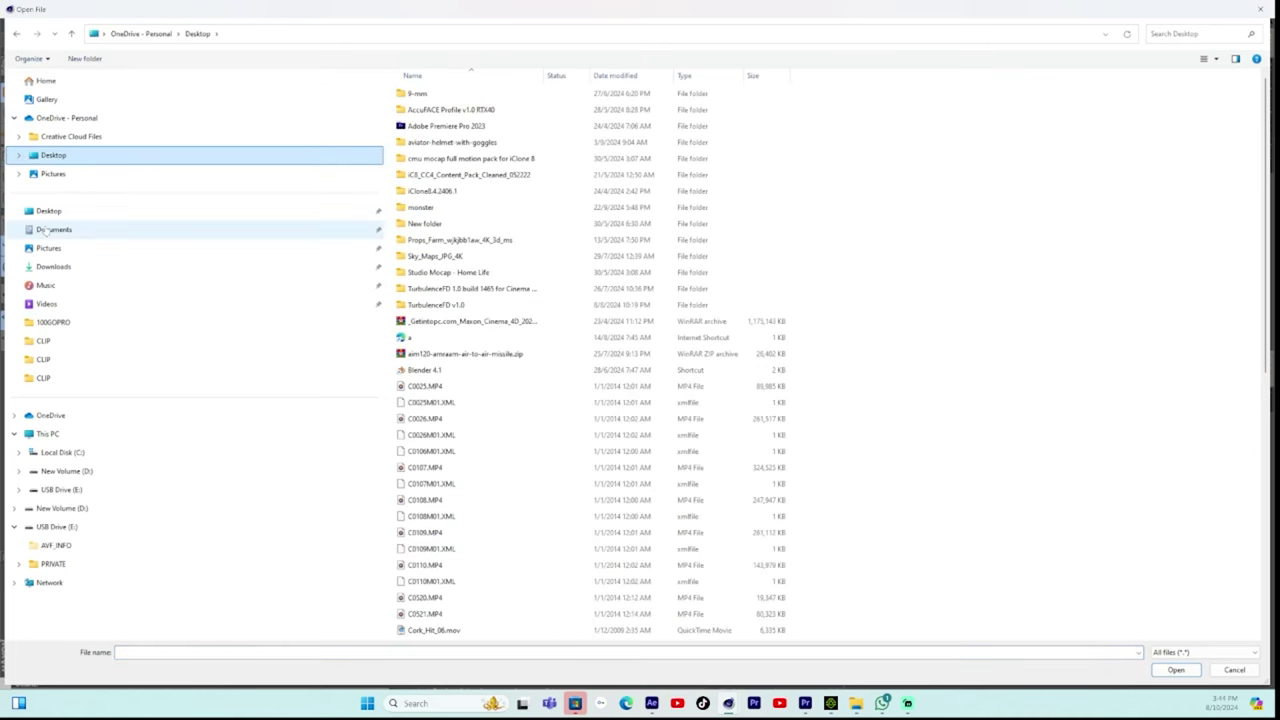
pyautogui.click(47, 230)
pyautogui.click(49, 211)
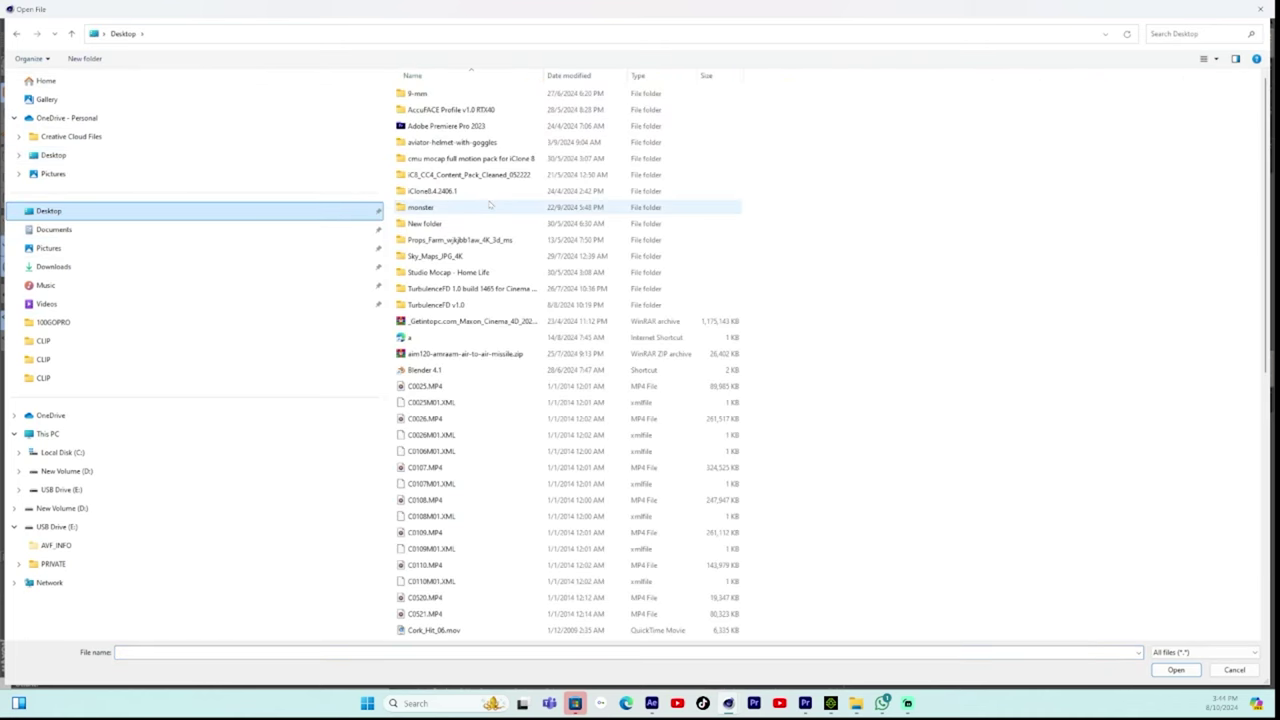
pyautogui.click(444, 147)
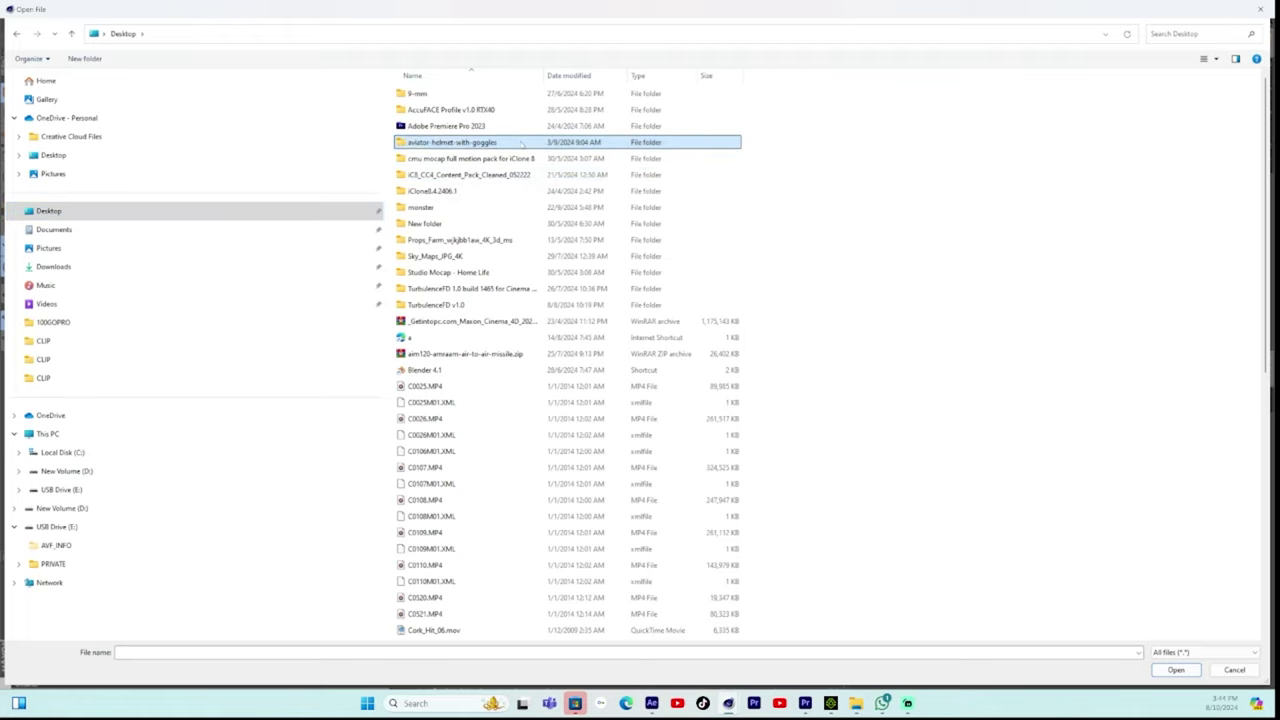
pyautogui.doubleClick(505, 146)
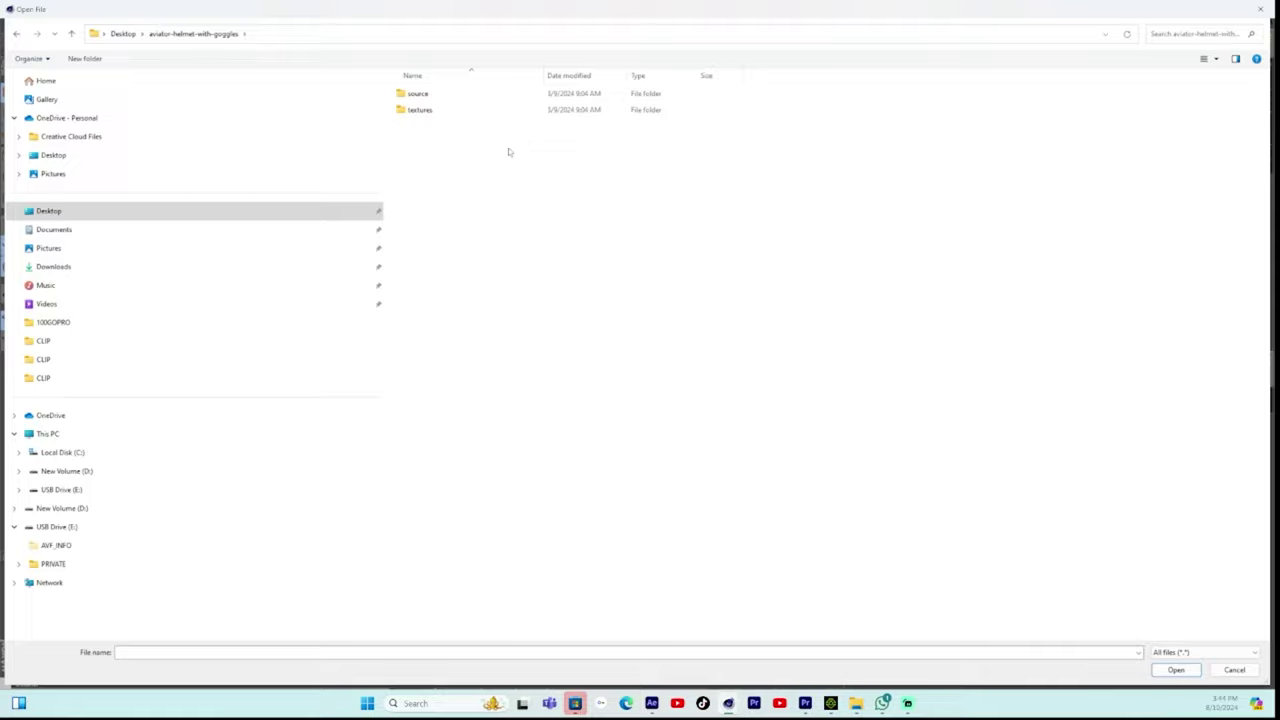
pyautogui.doubleClick(425, 93)
pyautogui.click(462, 110)
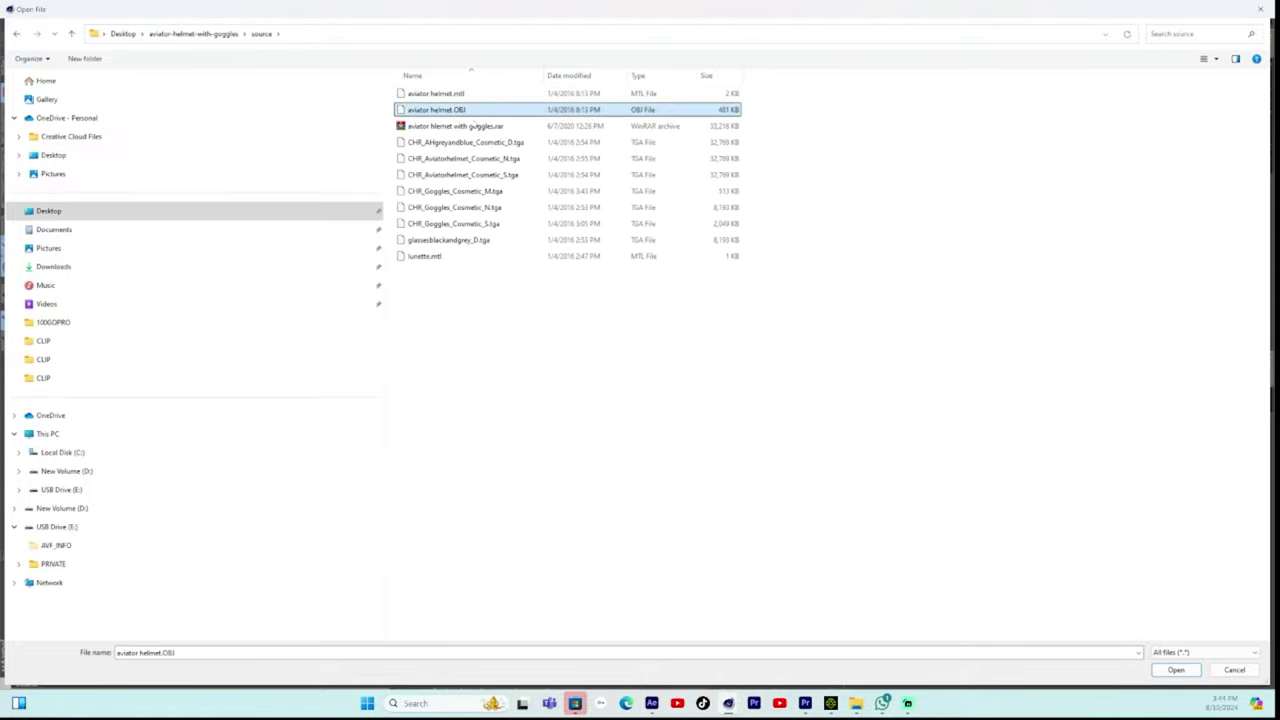
pyautogui.click(1176, 669)
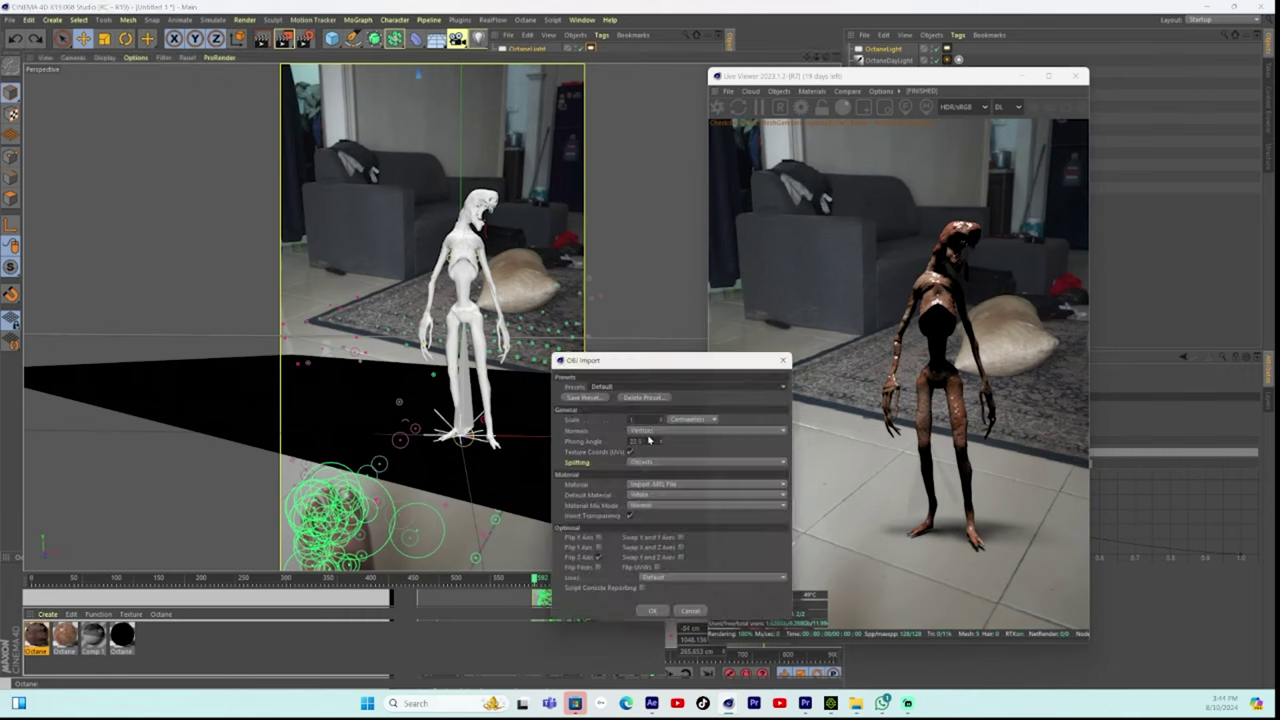
pyautogui.click(652, 621)
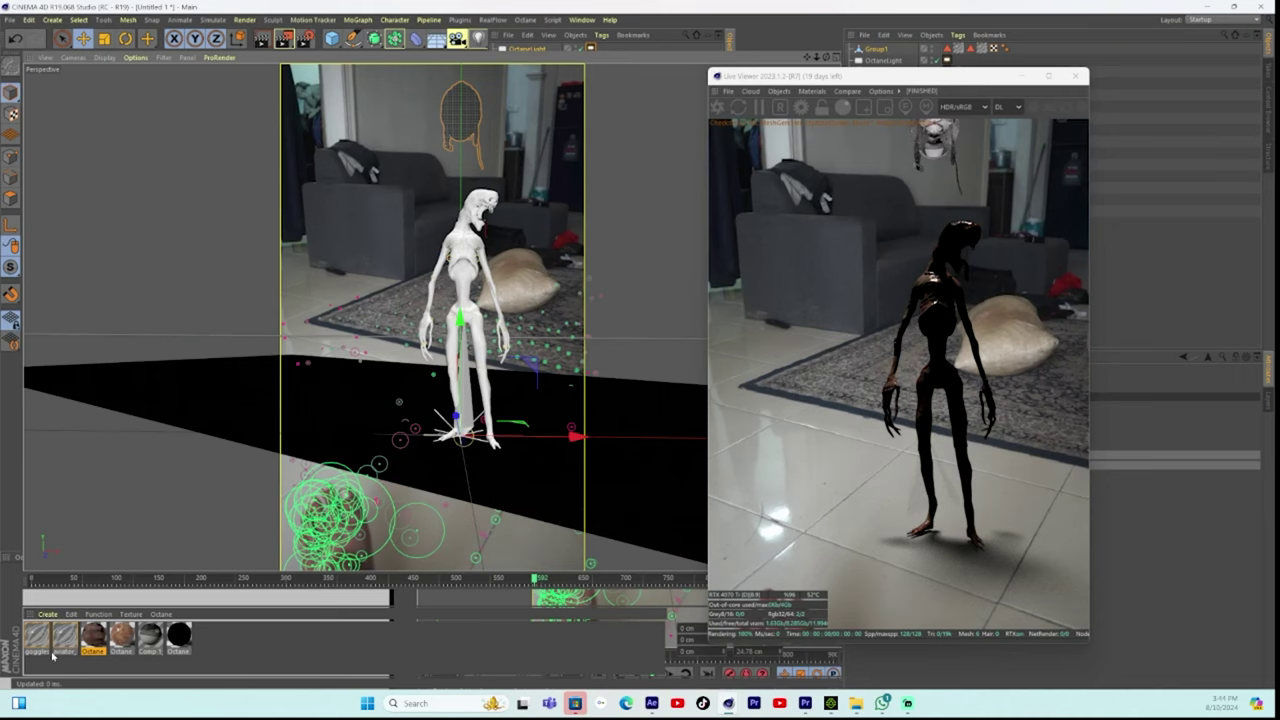
# - Convert the imported goggles and aviator materials to Octane materials and remove the unused materials
pyautogui.moveTo(70, 666); pyautogui.dragTo(38, 635)
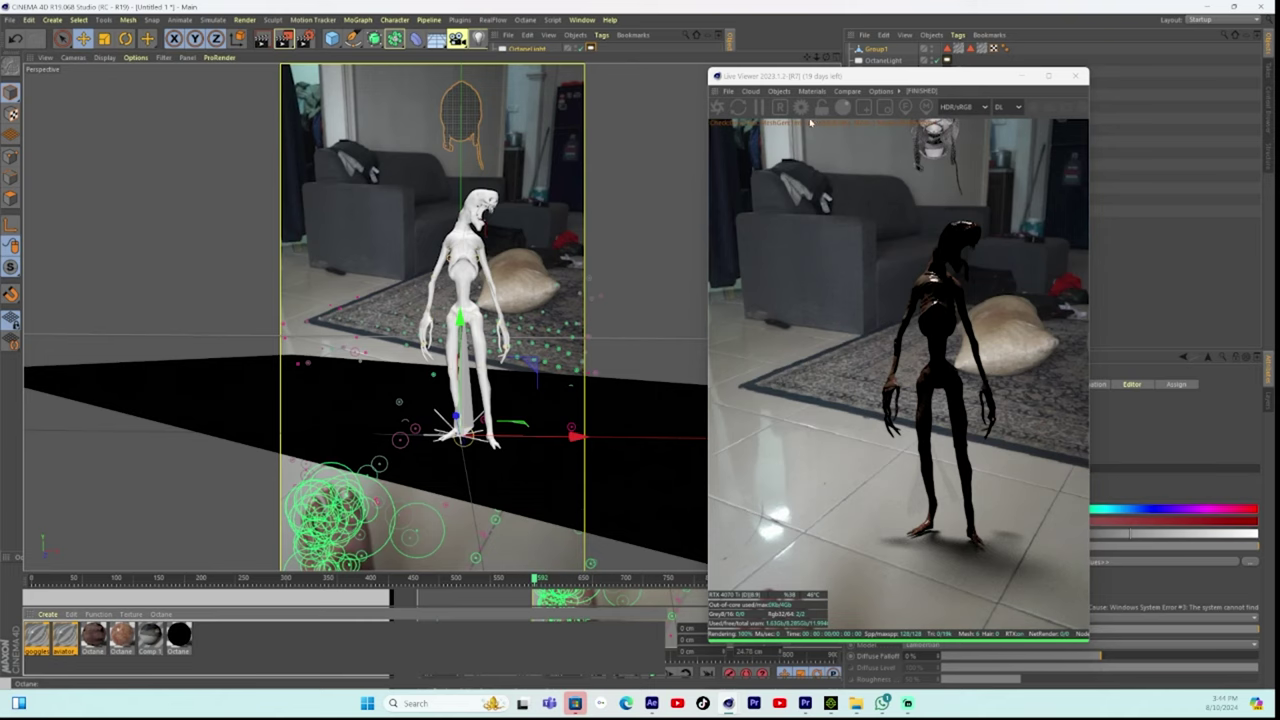
pyautogui.click(806, 92)
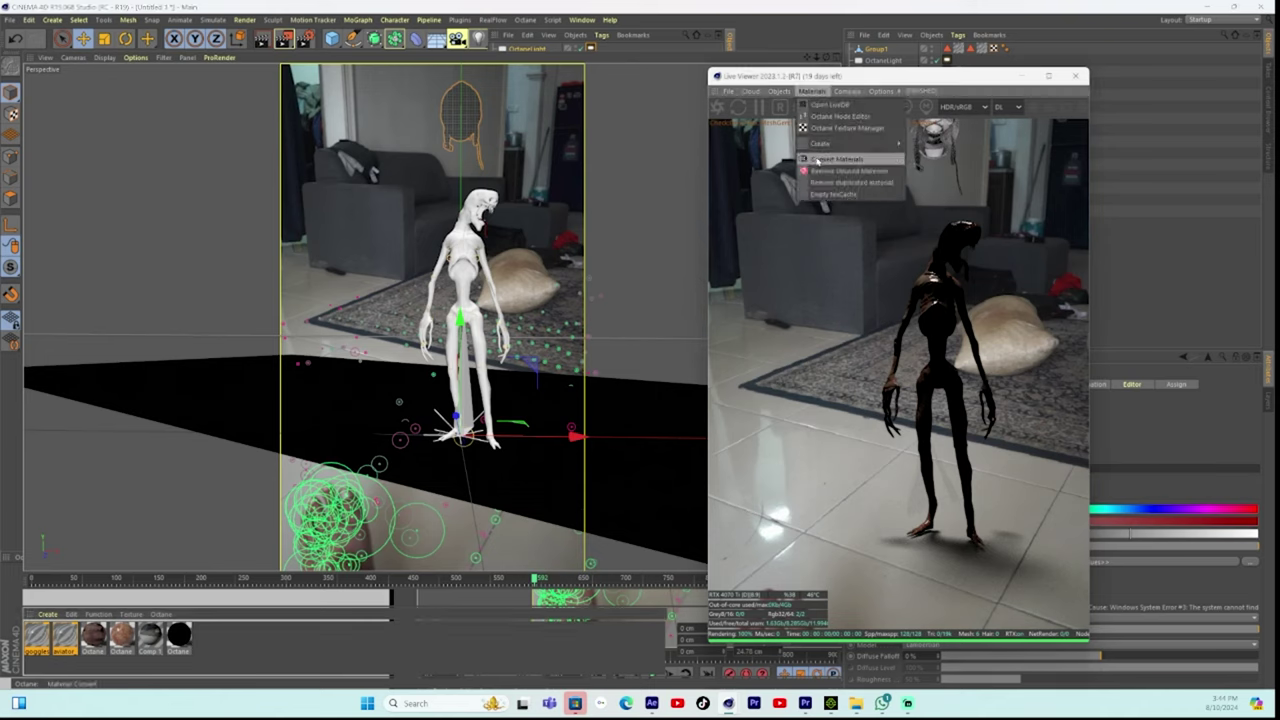
pyautogui.click(803, 159)
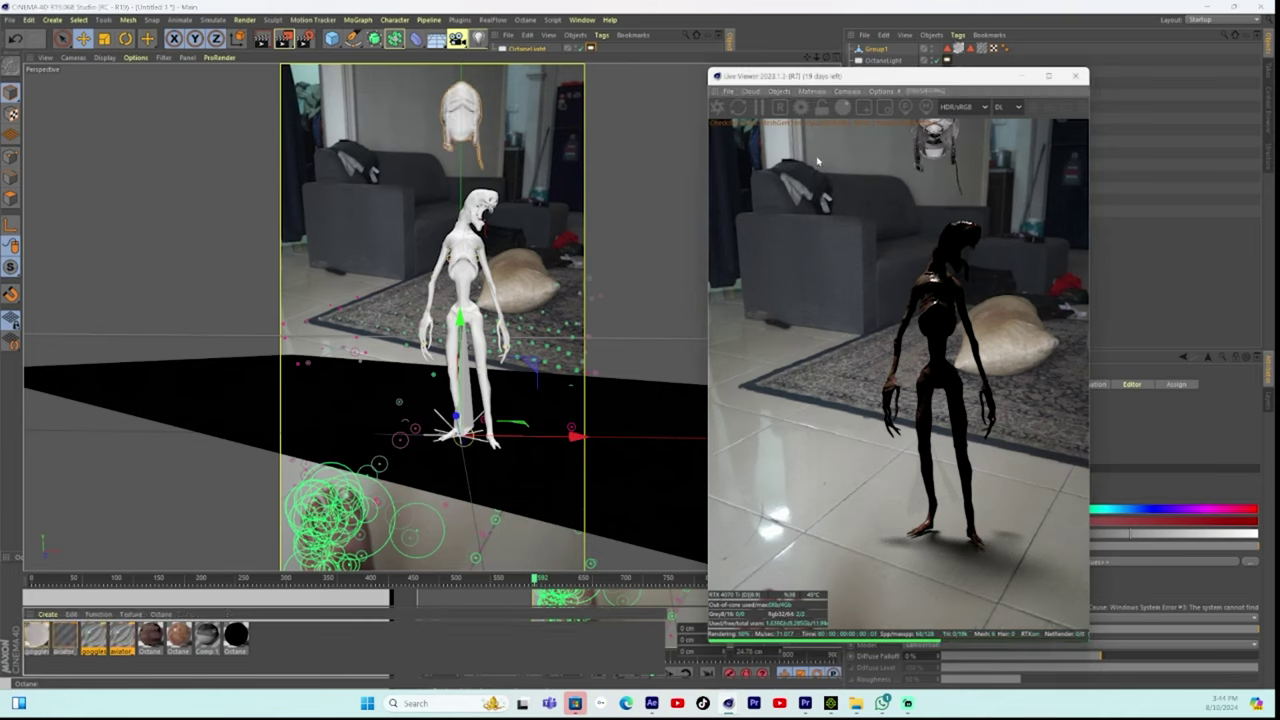
pyautogui.click(808, 92)
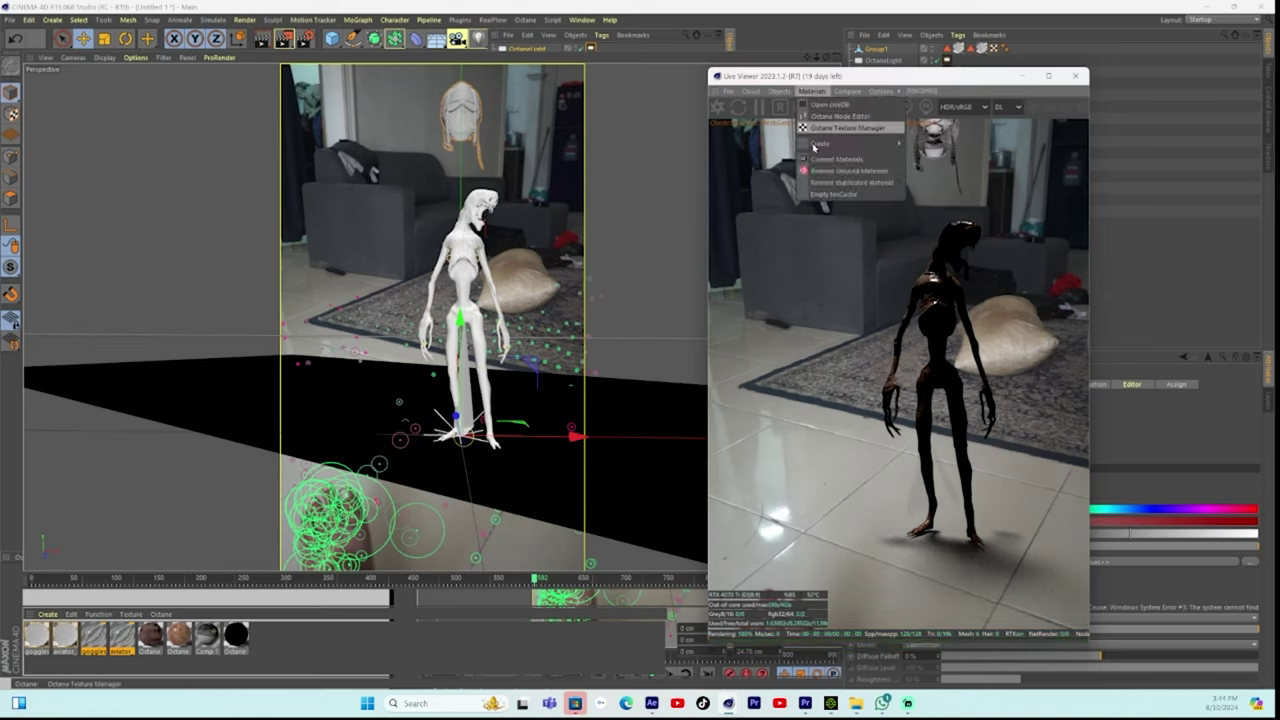
pyautogui.click(822, 171)
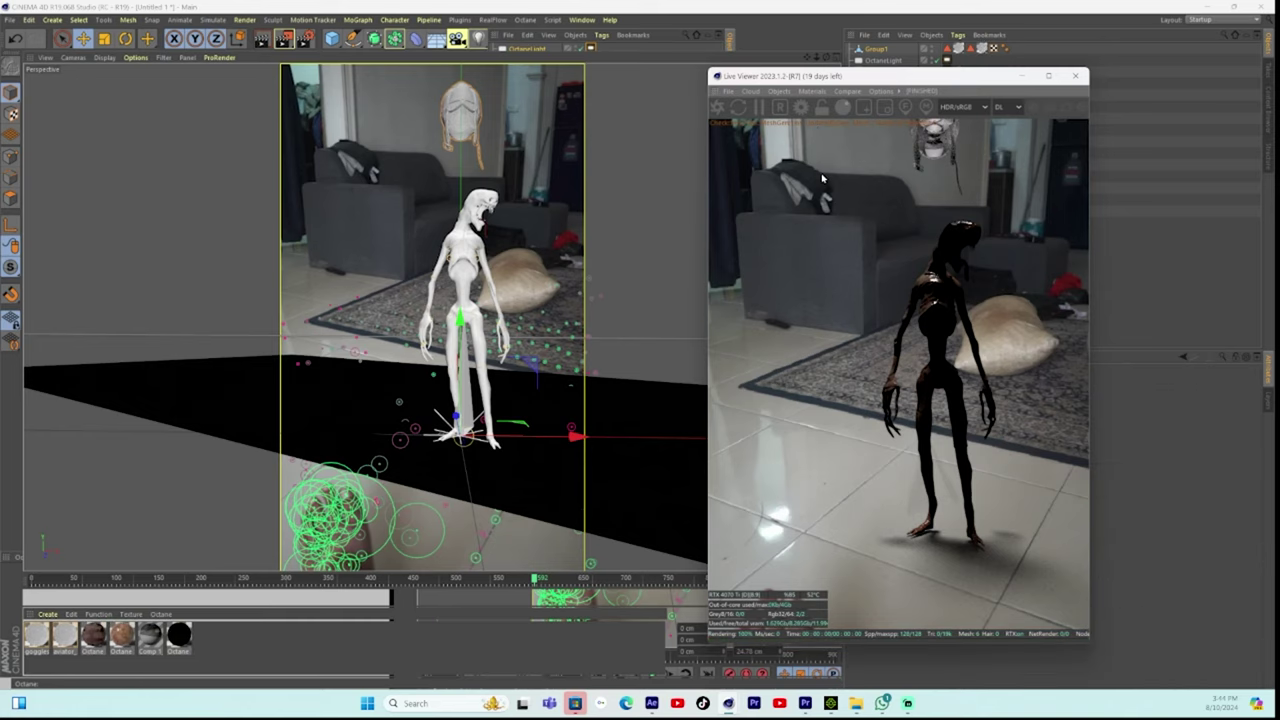
# - Set the goggles material's type to Diffuse in the Material Editor
pyautogui.click(36, 637)
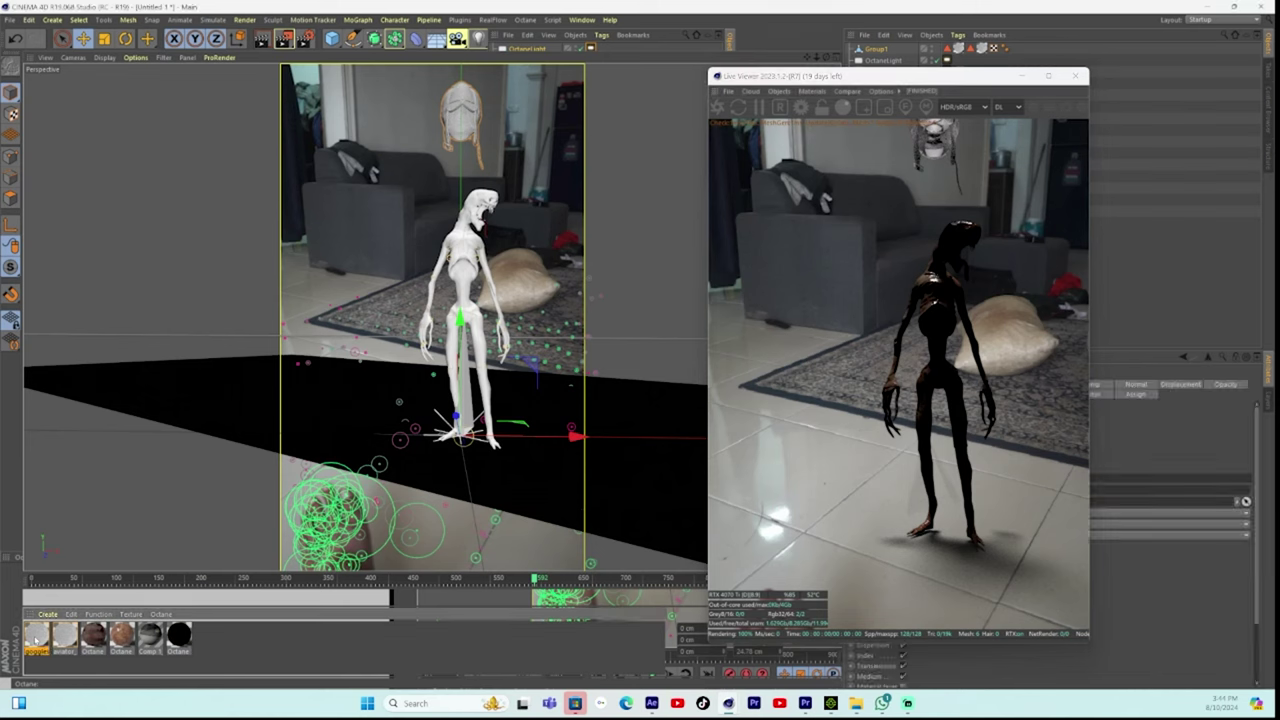
pyautogui.doubleClick(36, 637)
pyautogui.moveTo(287, 168); pyautogui.dragTo(519, 141)
pyautogui.click(418, 258)
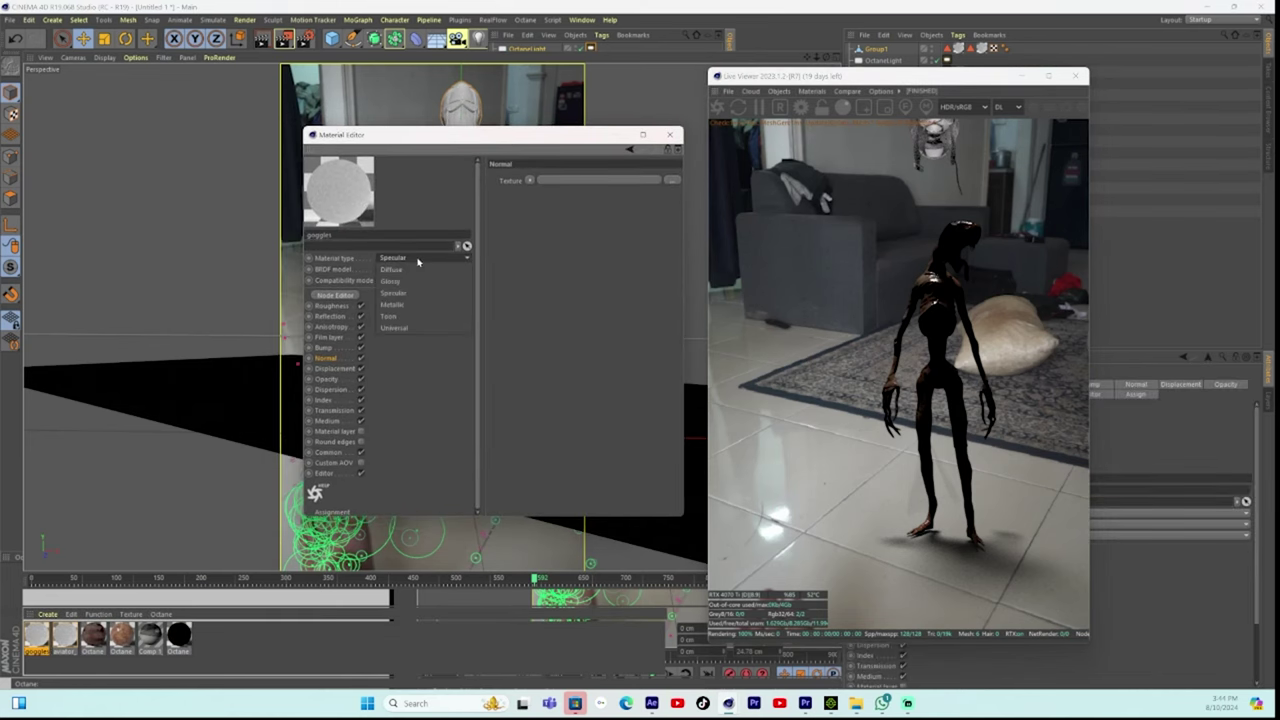
pyautogui.click(415, 270)
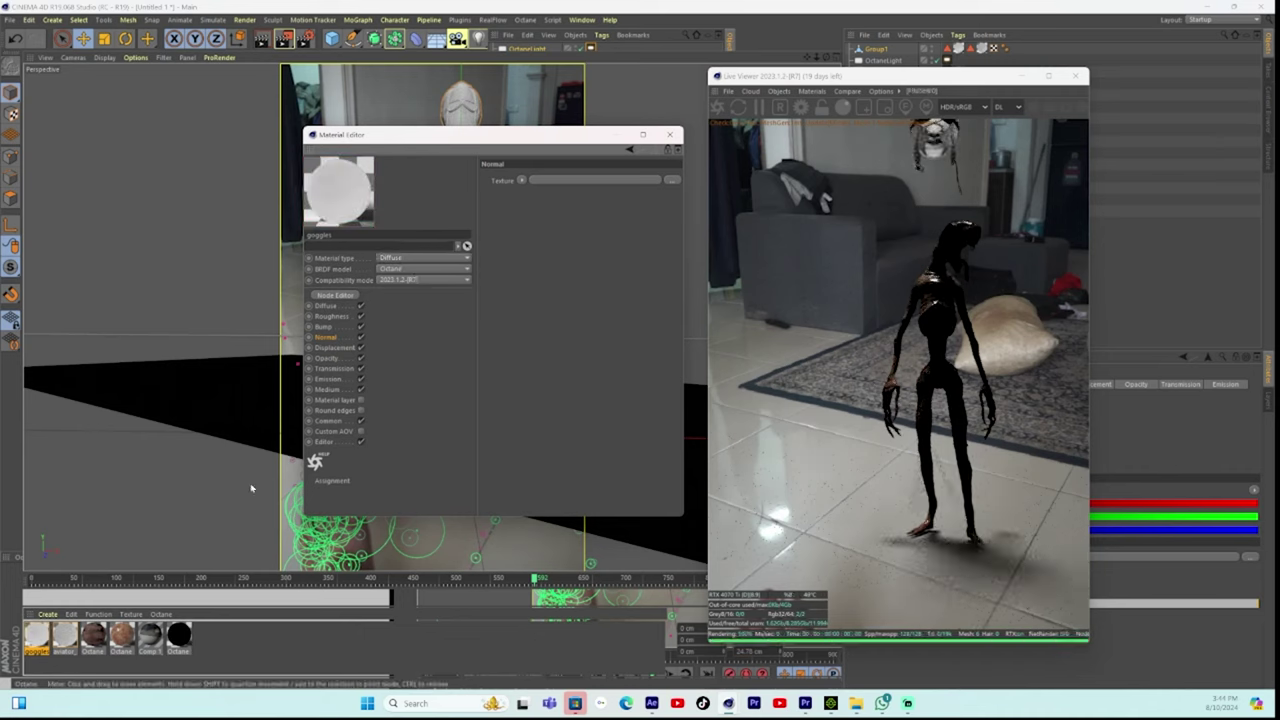
# - Browse for an image file to use as the goggles material's diffuse texture
pyautogui.click(327, 307)
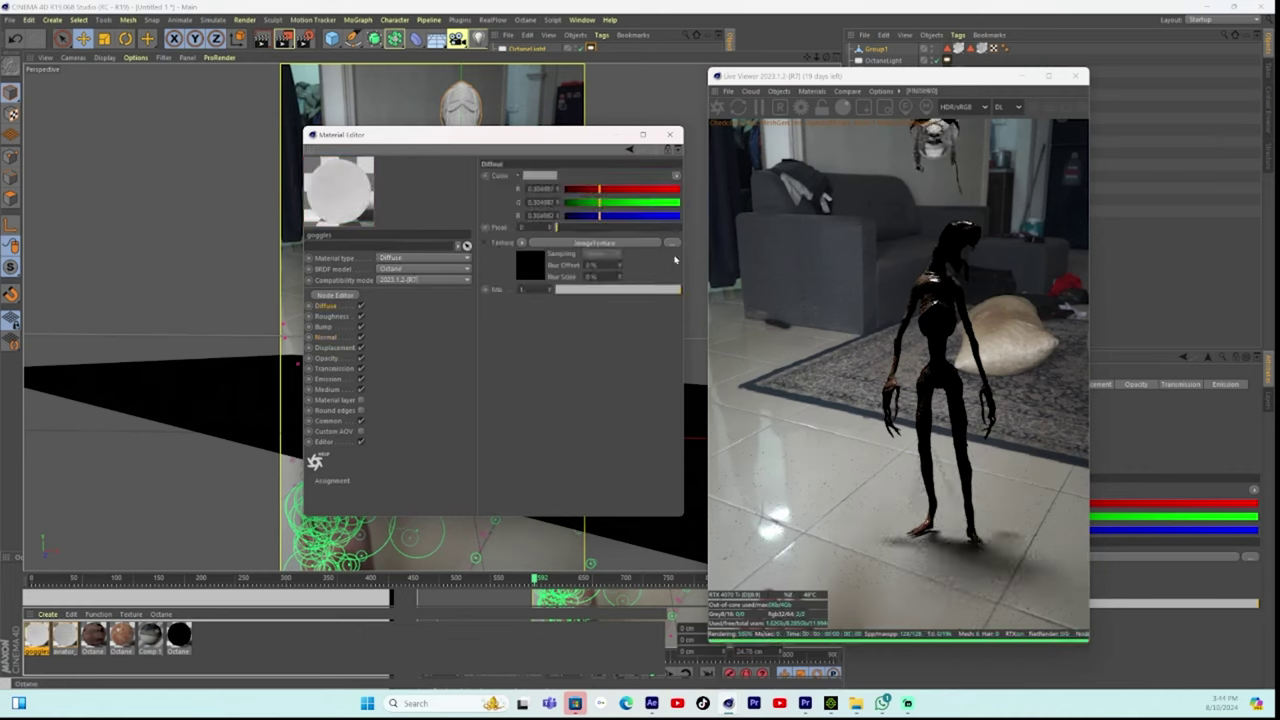
pyautogui.click(674, 246)
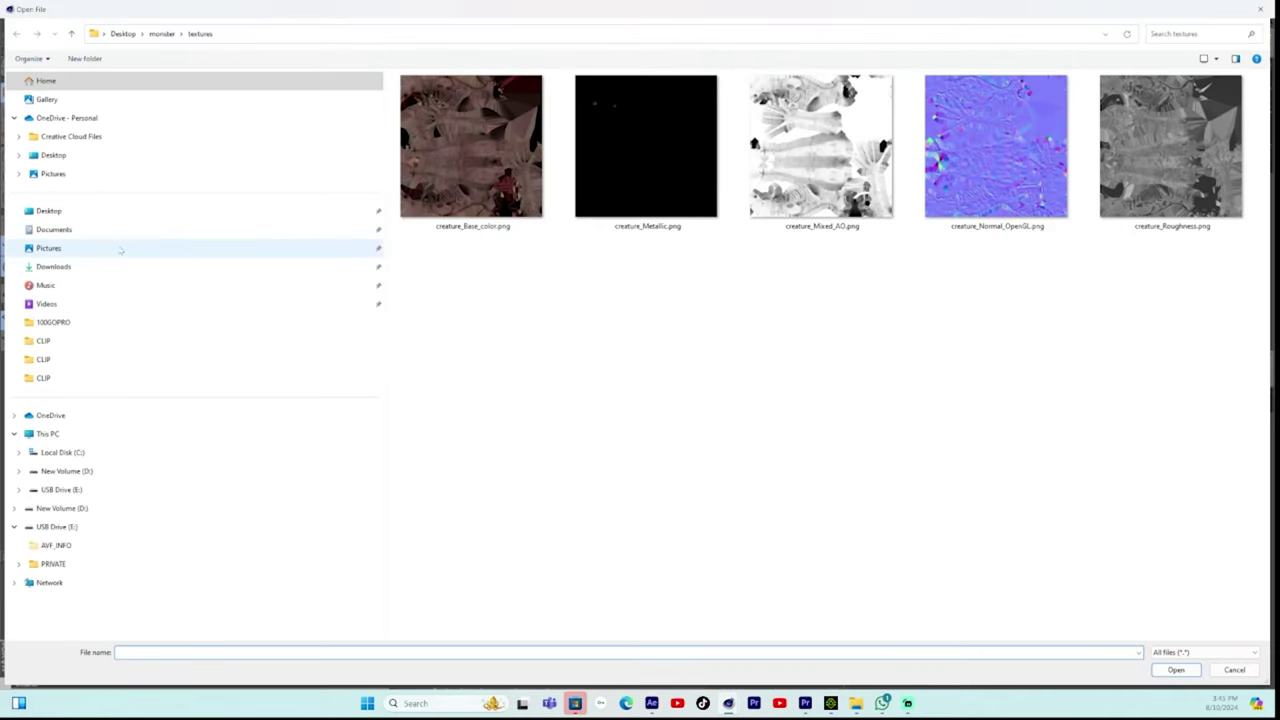
pyautogui.click(54, 229)
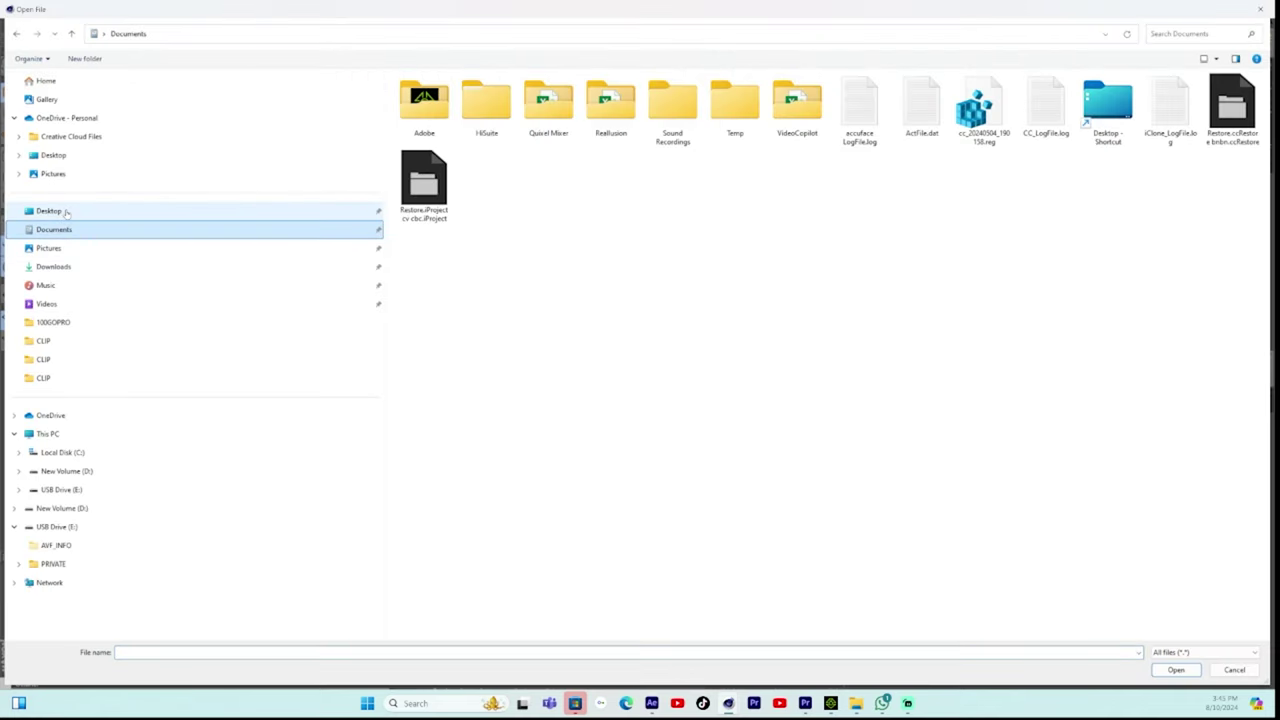